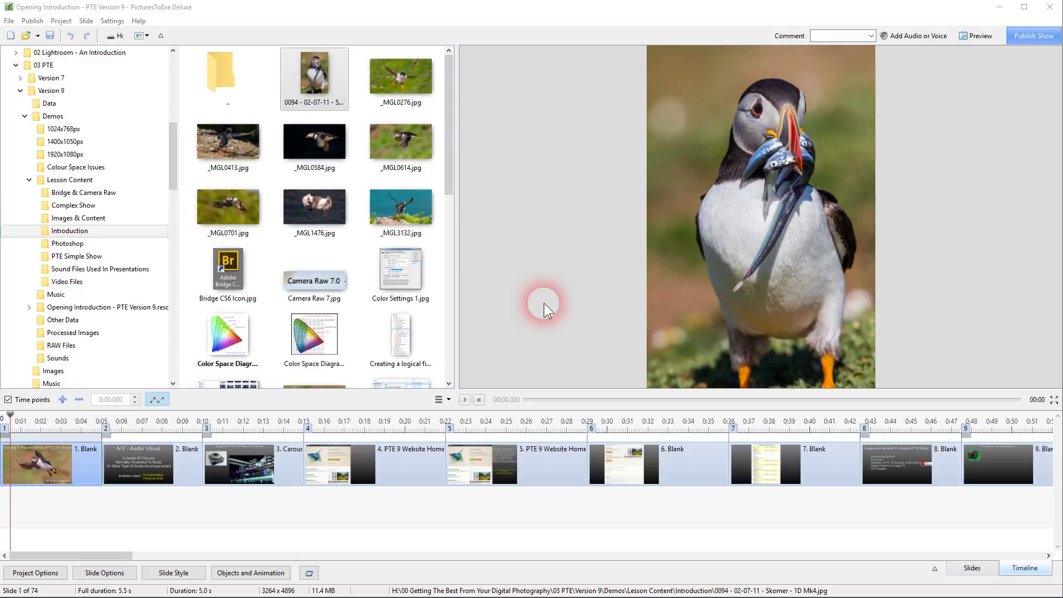
Review the available file, publishing, project, slide, settings and help commands
left_click(520, 12)
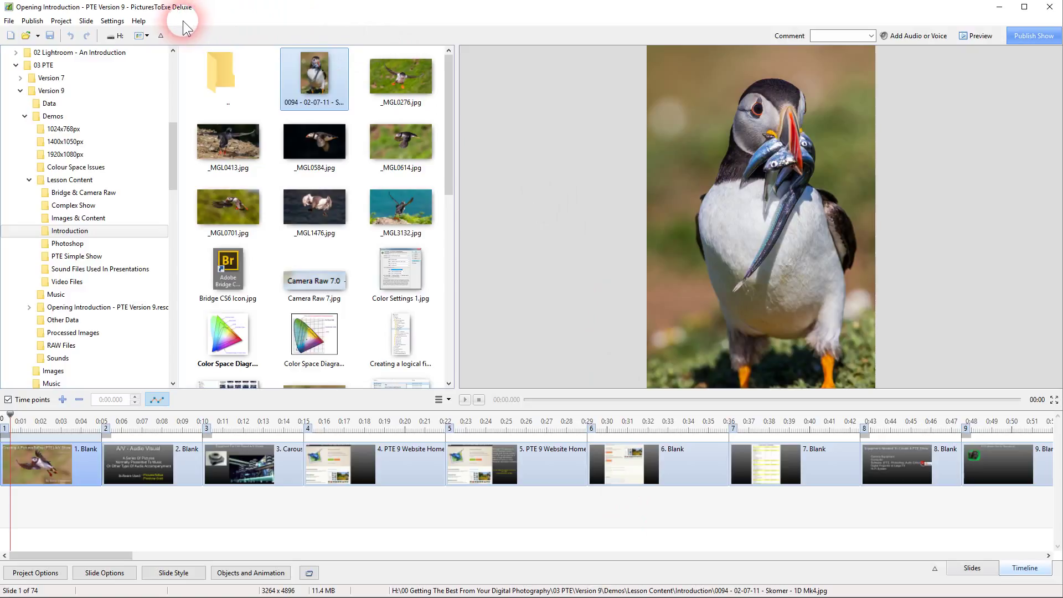
left_click(9, 22)
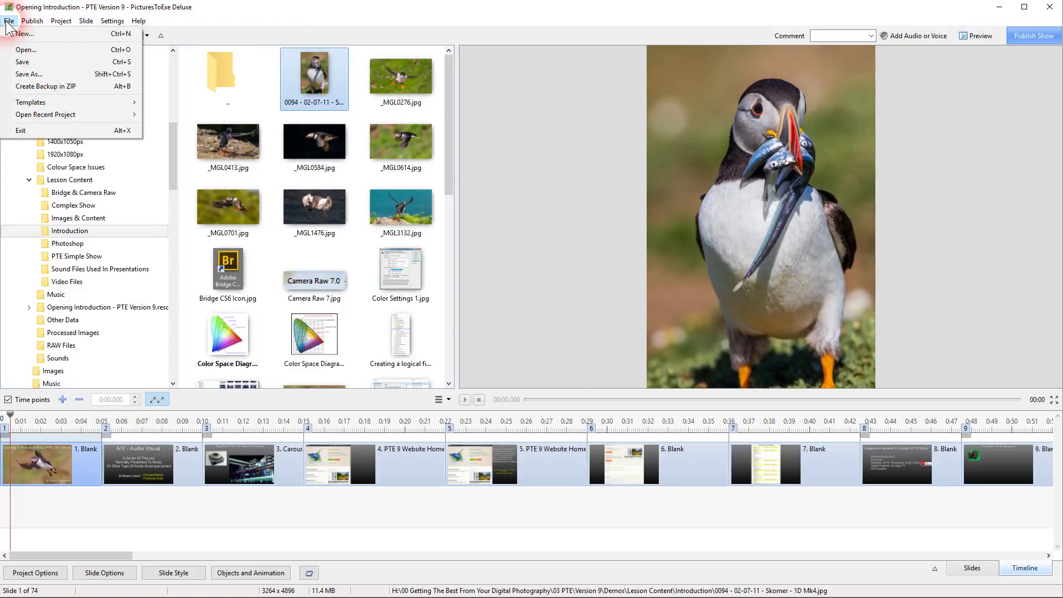
mouse_move(29, 24)
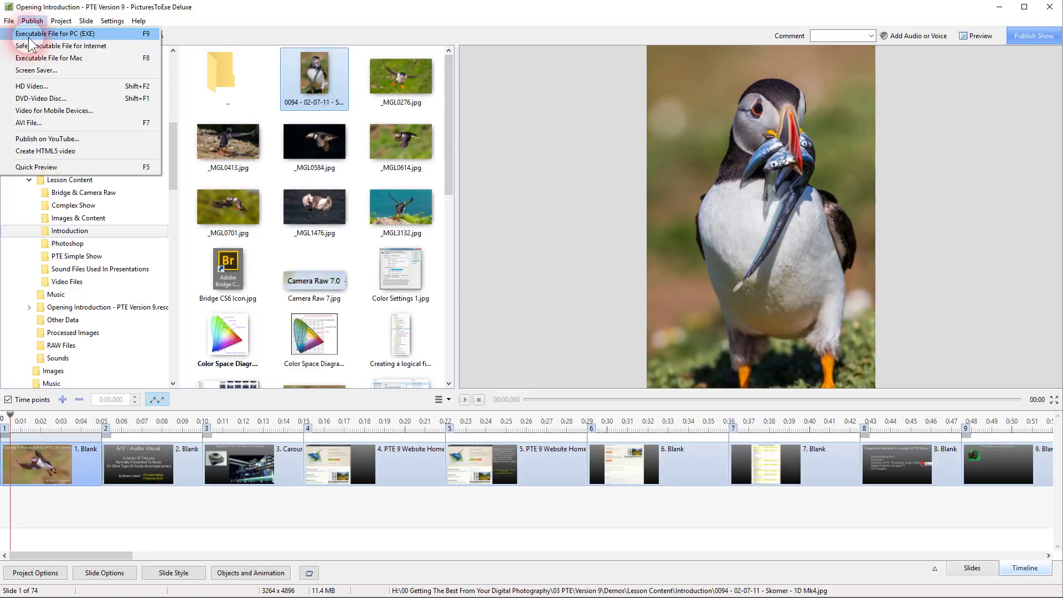
left_click(61, 23)
left_click(61, 22)
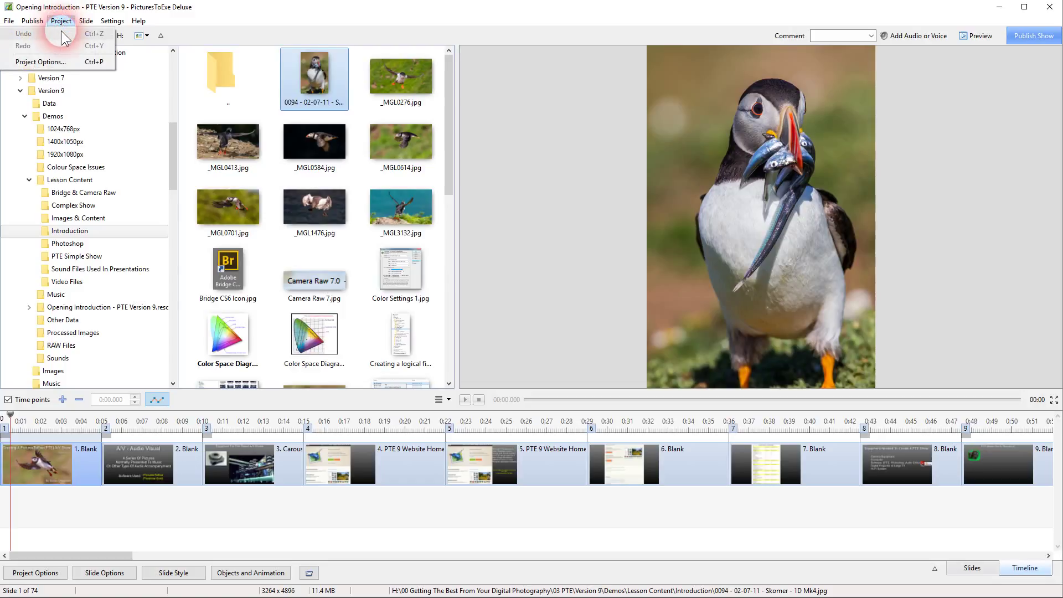
left_click(50, 62)
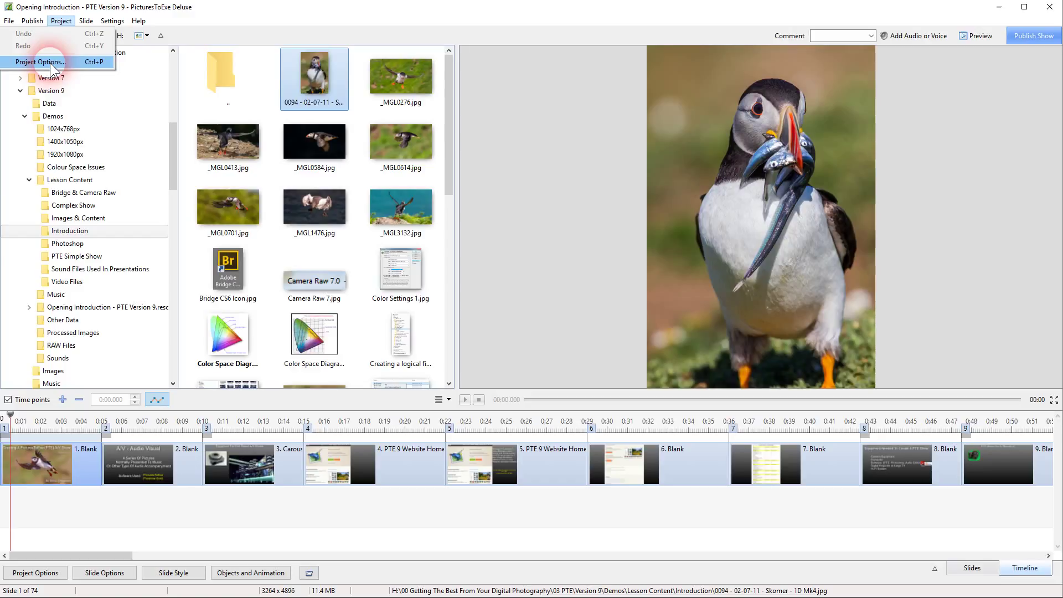
left_click(62, 21)
left_click(85, 21)
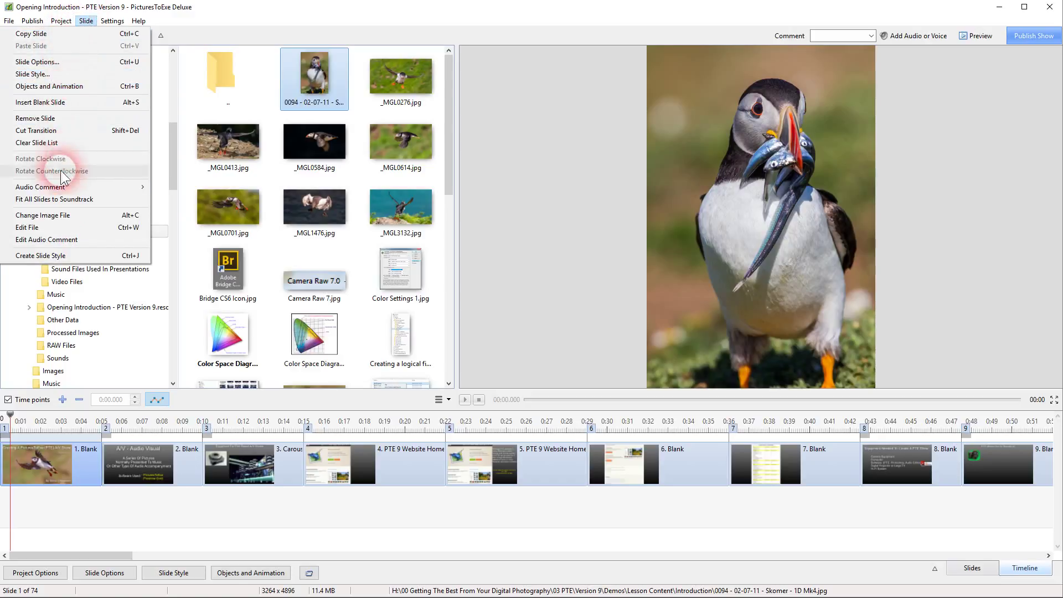
left_click(112, 22)
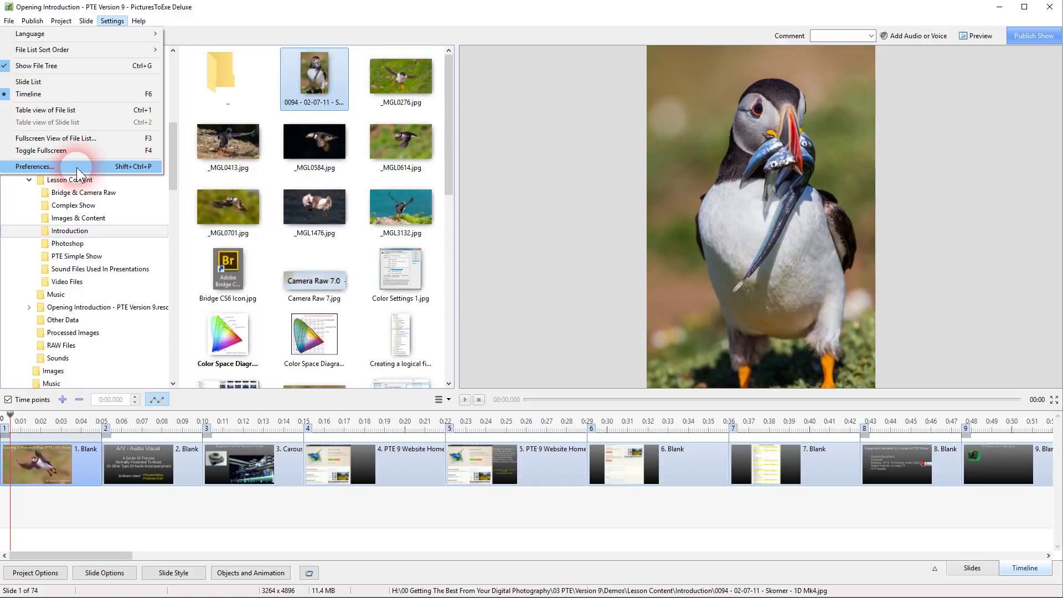
left_click(138, 21)
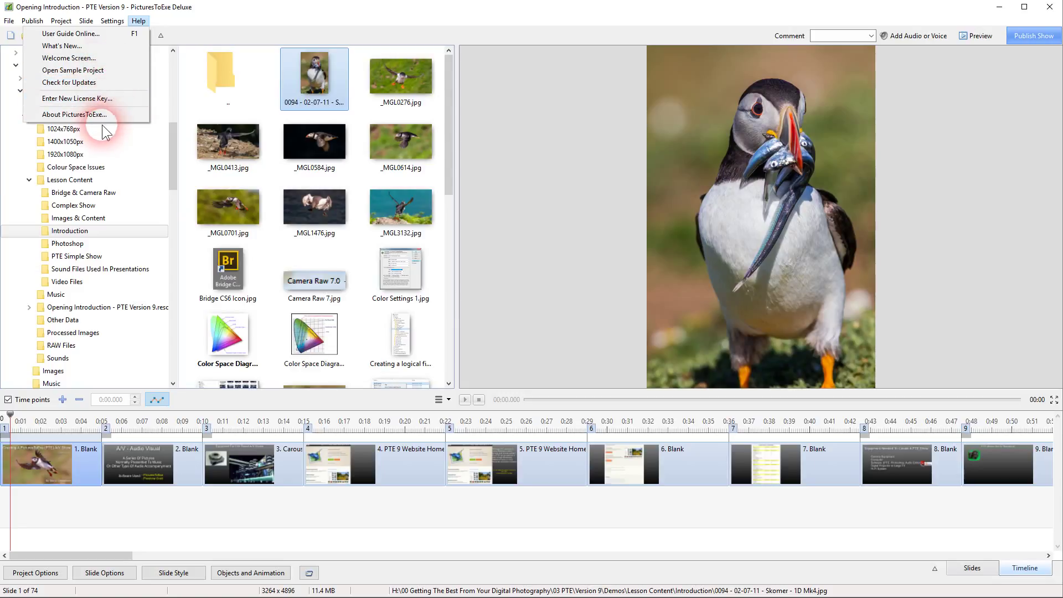
left_click(218, 19)
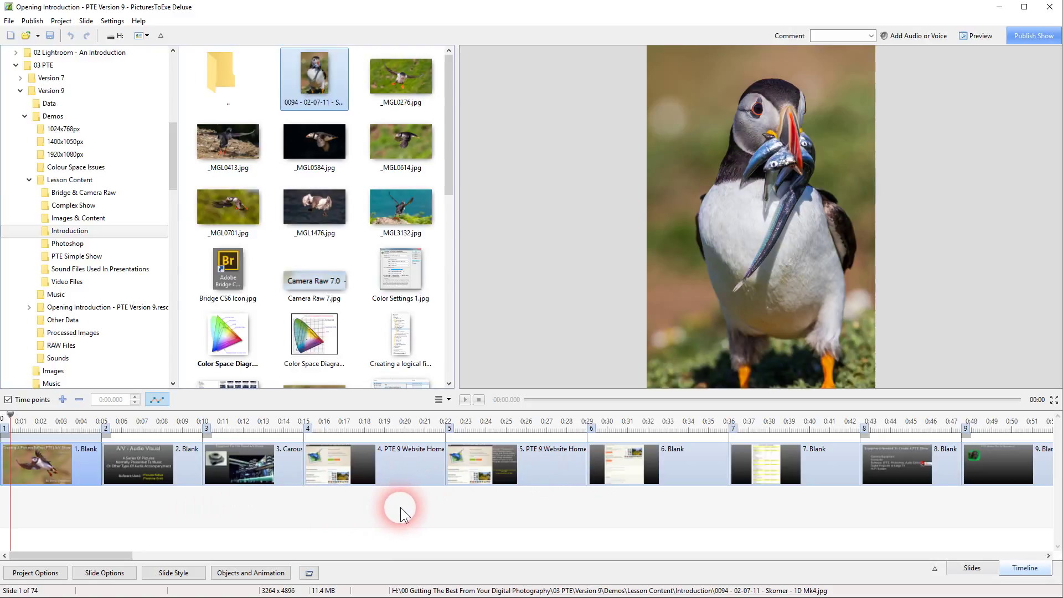
Move the T_BIRDS.WAV clip under slide 60 onto a second audio track, and return it to the first track
left_click_drag(114, 555, 863, 560)
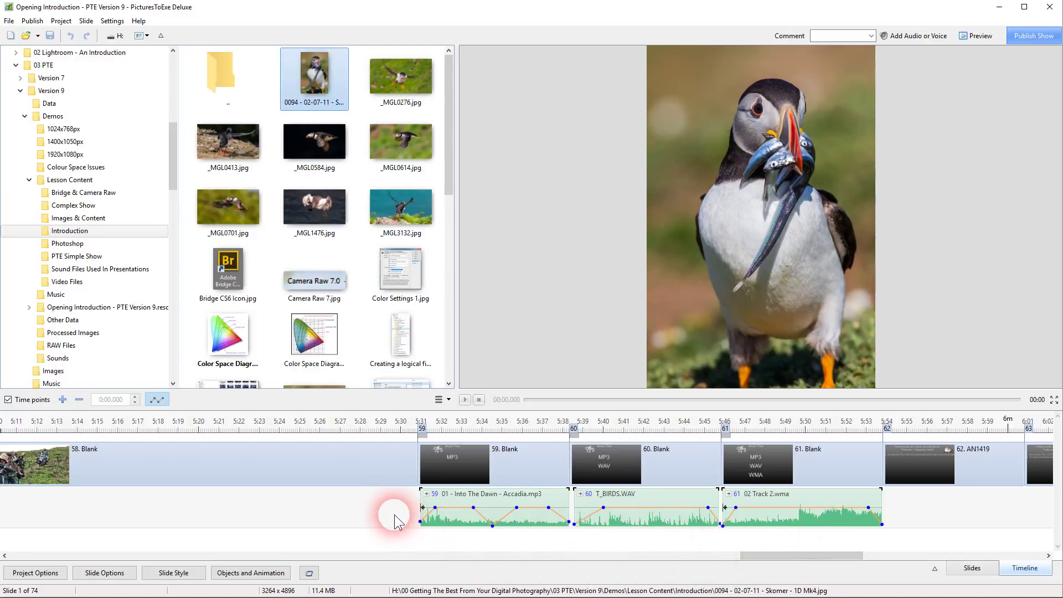
left_click(634, 507)
left_click_drag(635, 503, 645, 542)
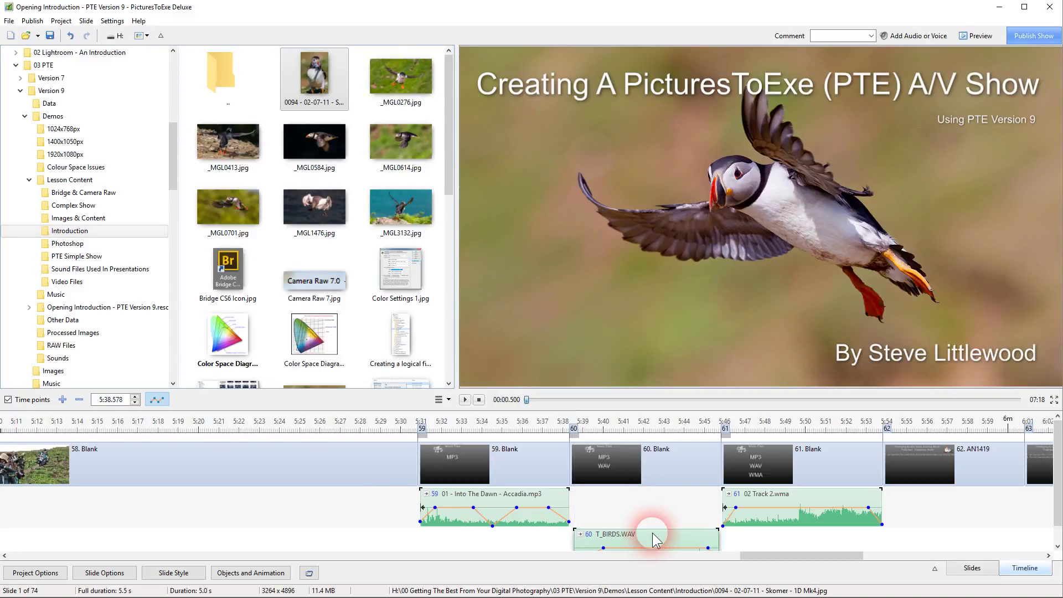
left_click_drag(629, 537, 655, 504)
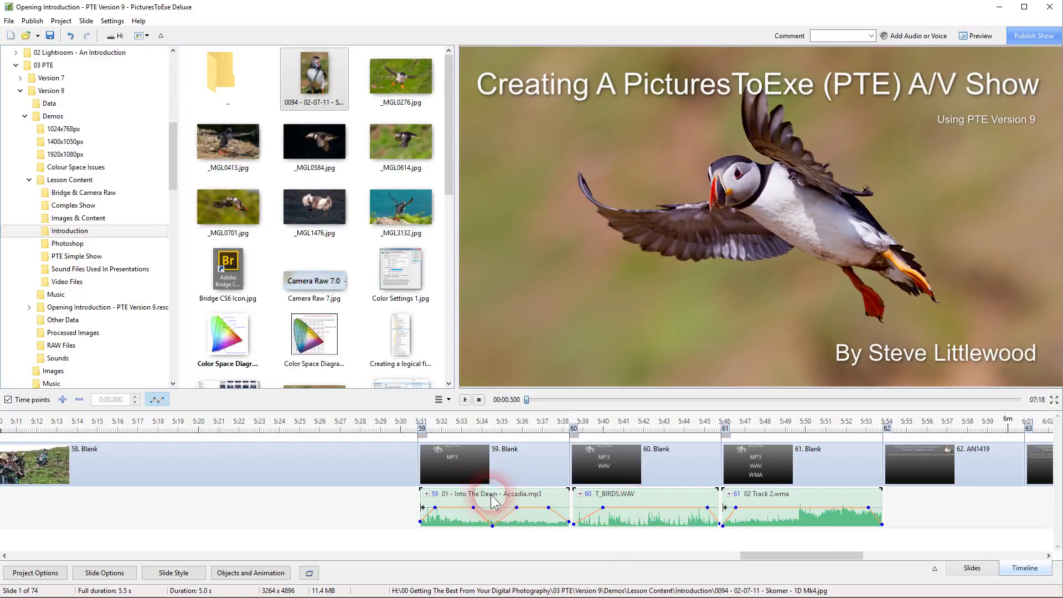
left_click(305, 456)
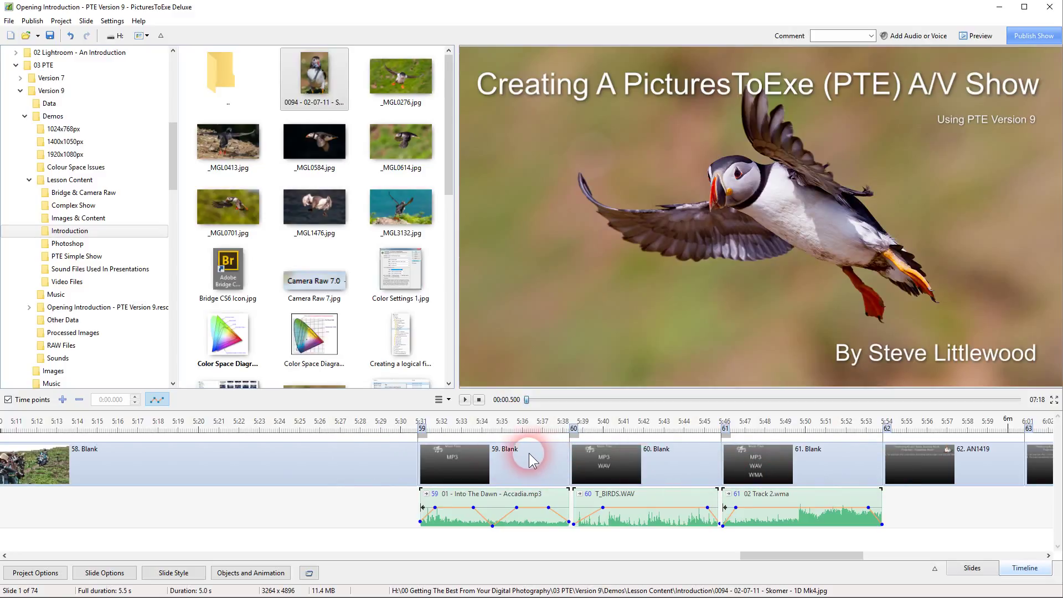
Preview the images _MGL0276.jpg and _MGL0614.jpg from the Introduction folder
left_click_drag(801, 555, 45, 550)
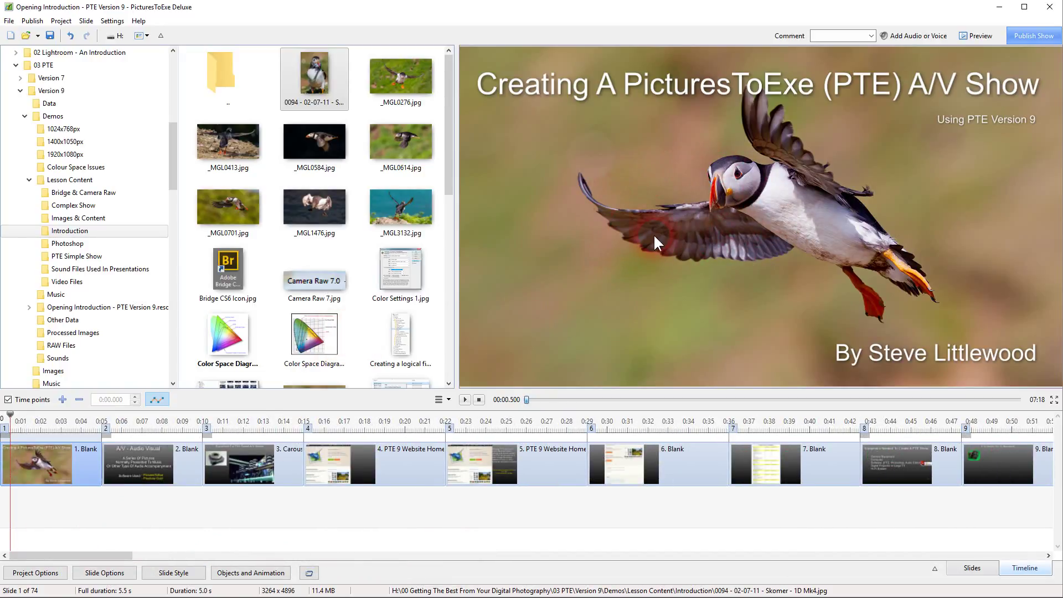
left_click(399, 76)
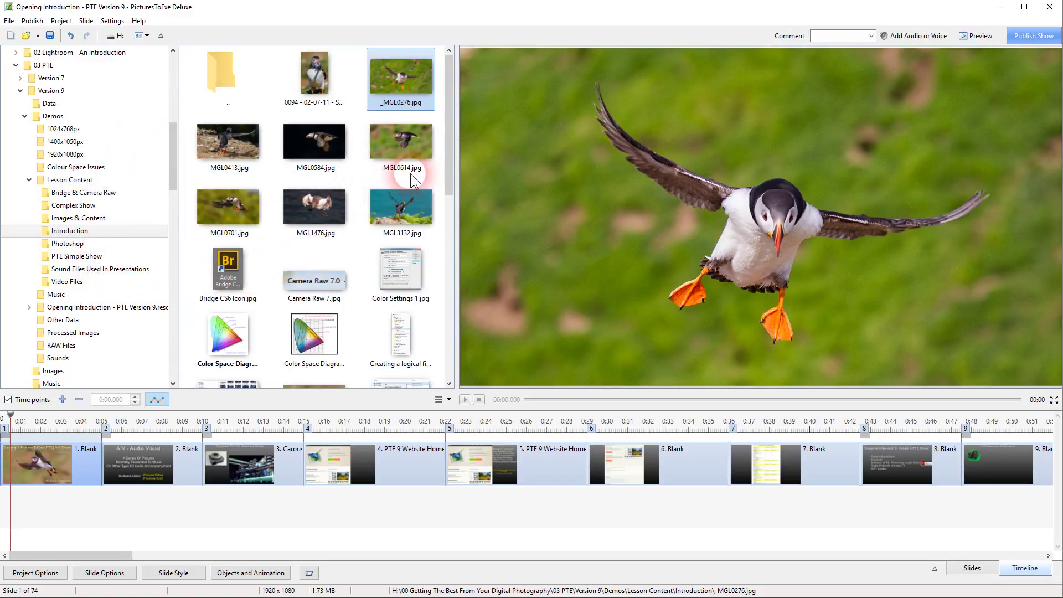
left_click(399, 141)
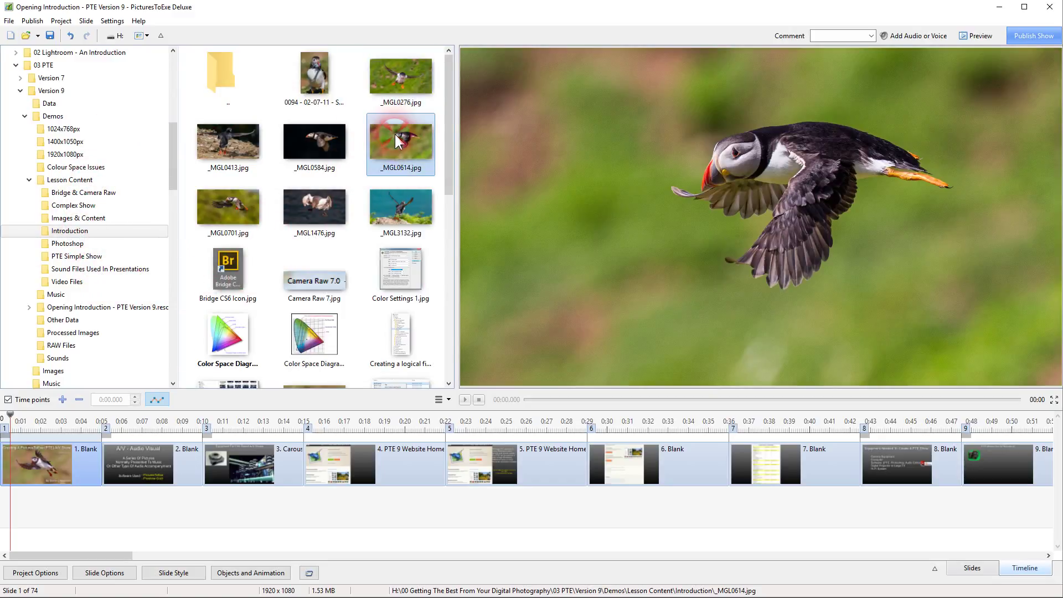
Preview 00048.converted.converted.avi from the Video Files folder and 03.WAV from the Sound Files Used In Presentations folder
left_click(59, 282)
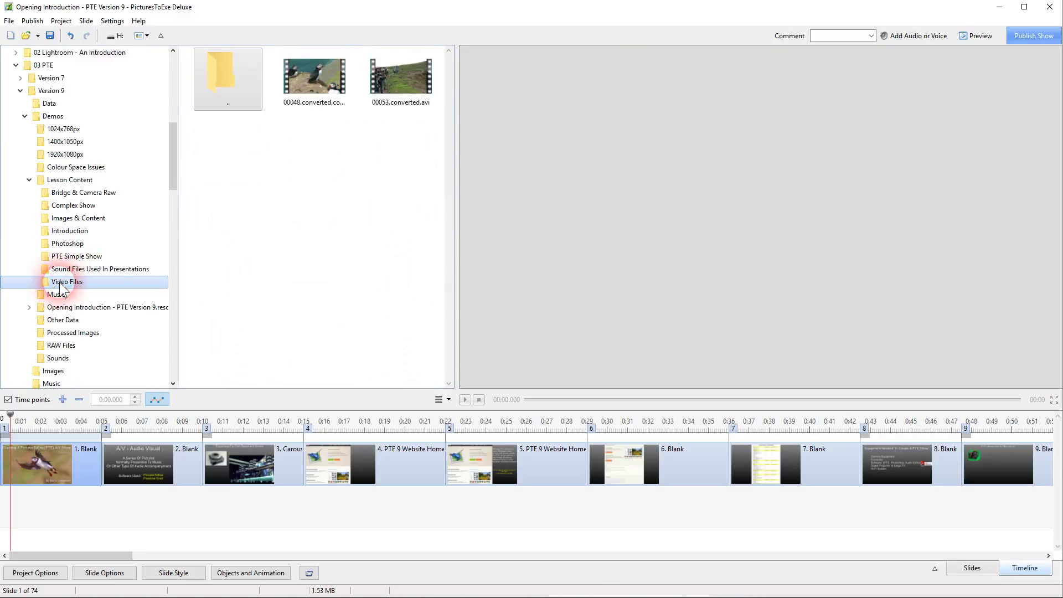
left_click(312, 84)
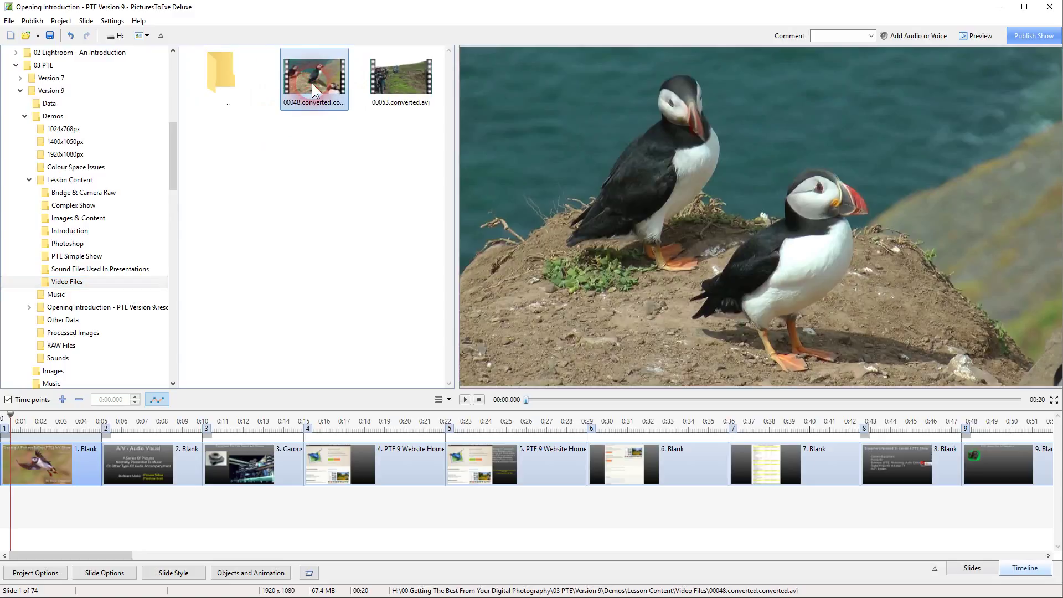
left_click(465, 399)
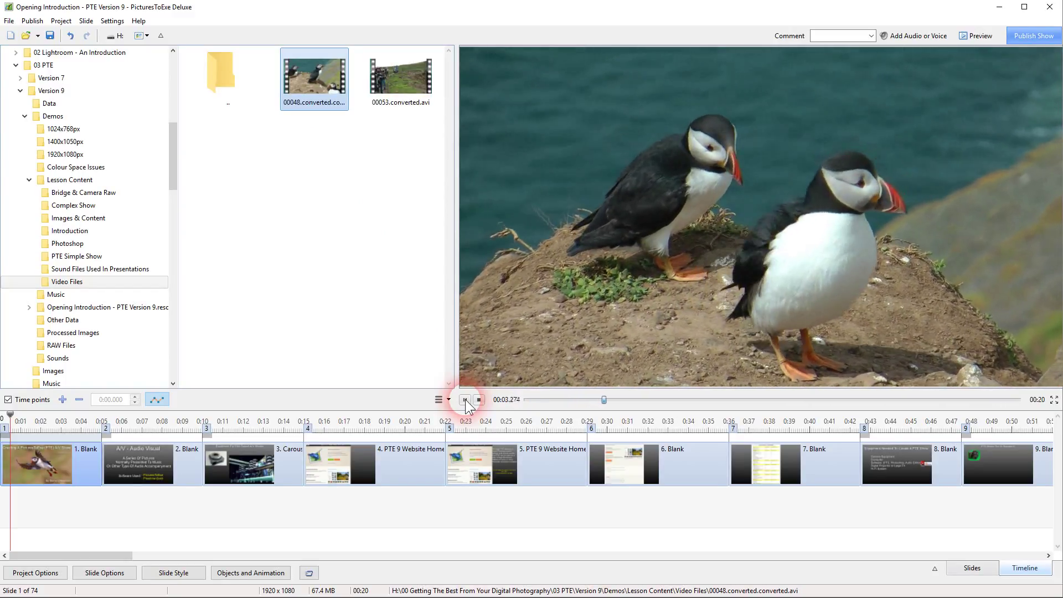
left_click(480, 401)
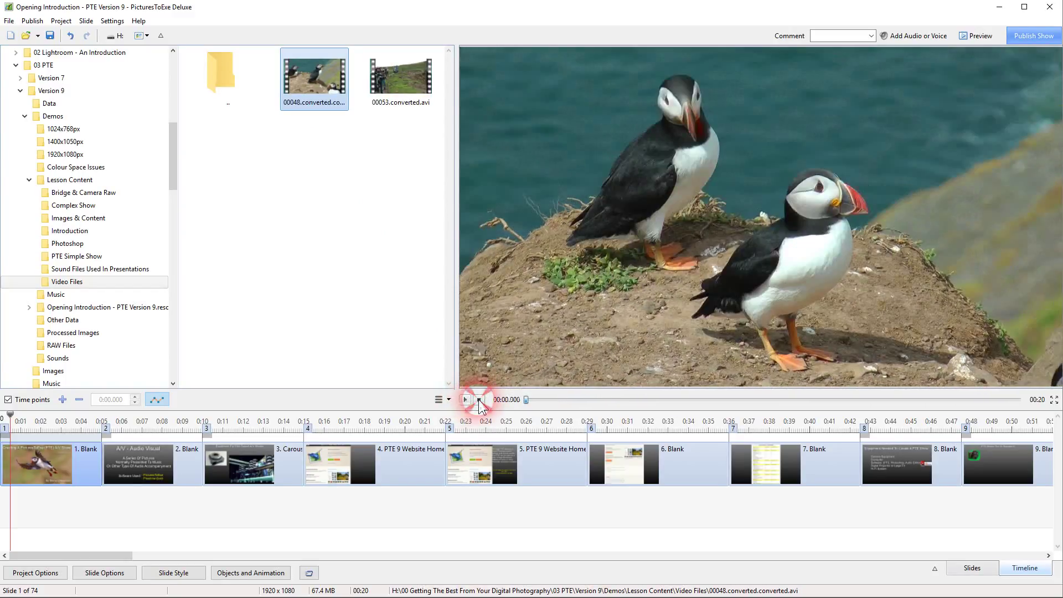
left_click(63, 269)
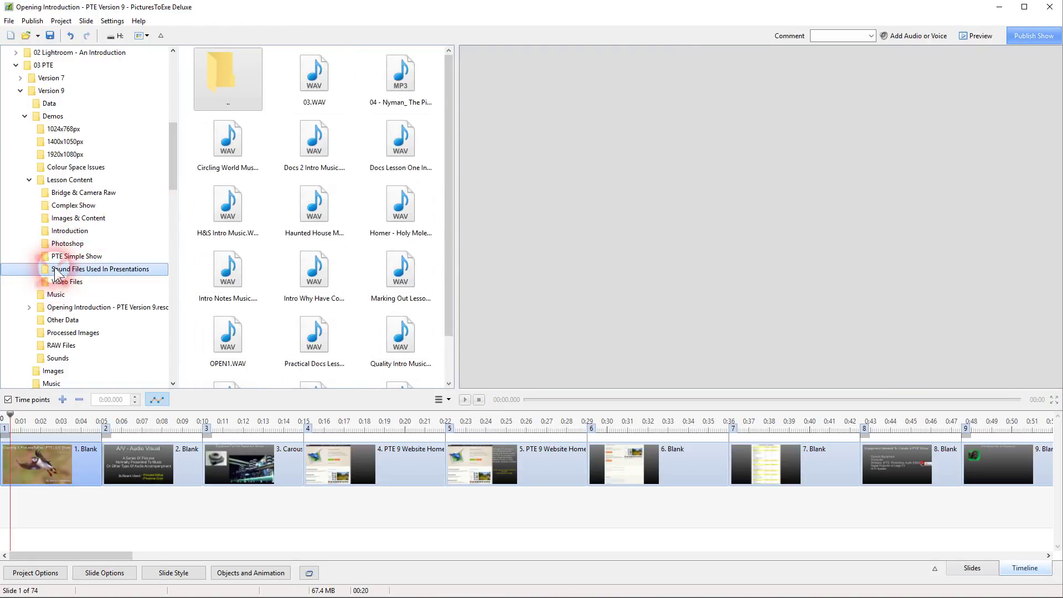
left_click(319, 79)
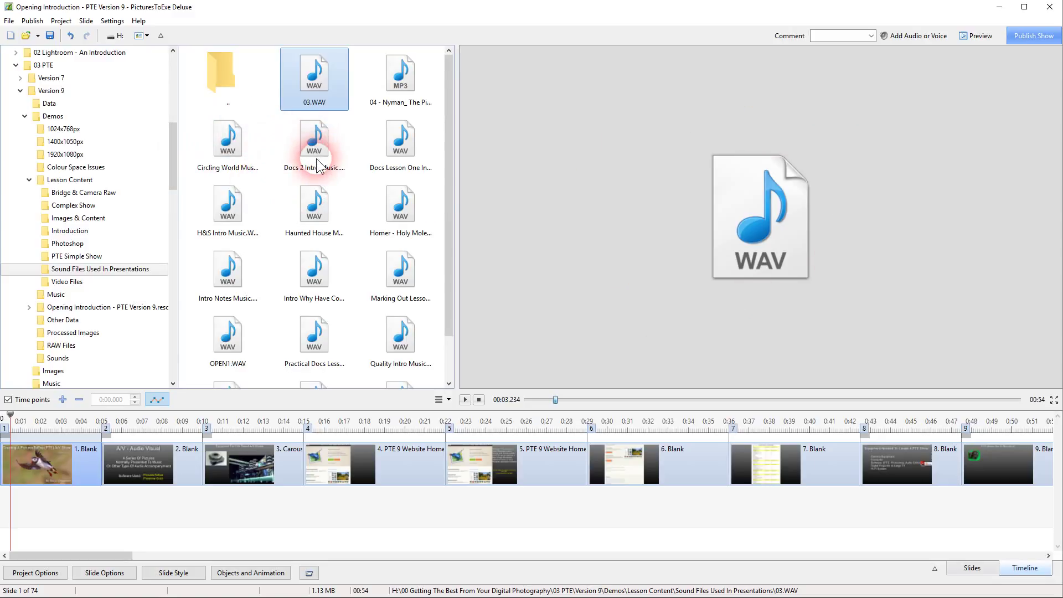
Play the show briefly from about 19 seconds on slide 4, and stop playback
left_click(389, 425)
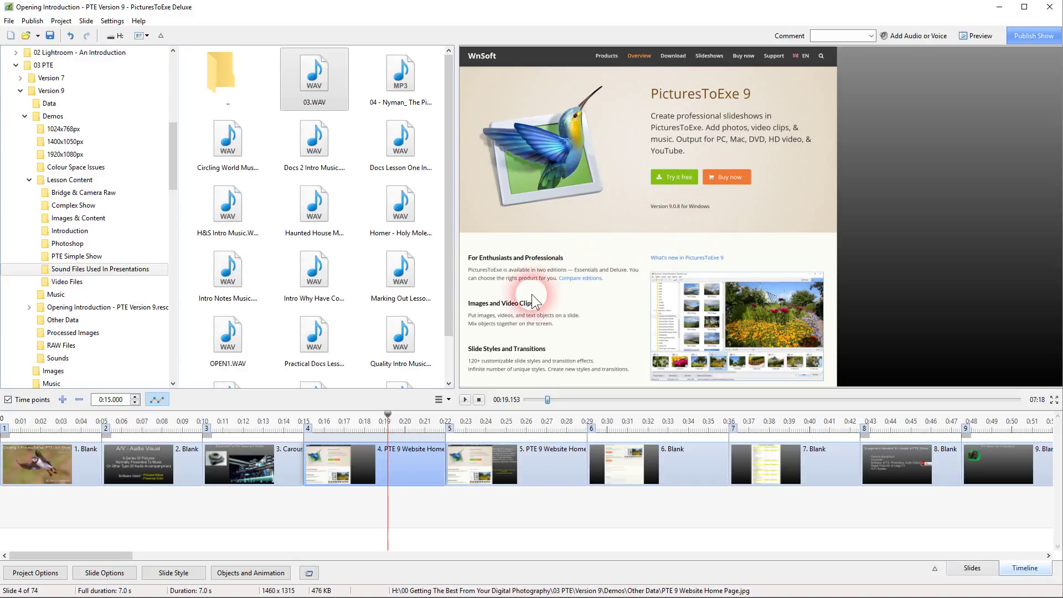
left_click(465, 399)
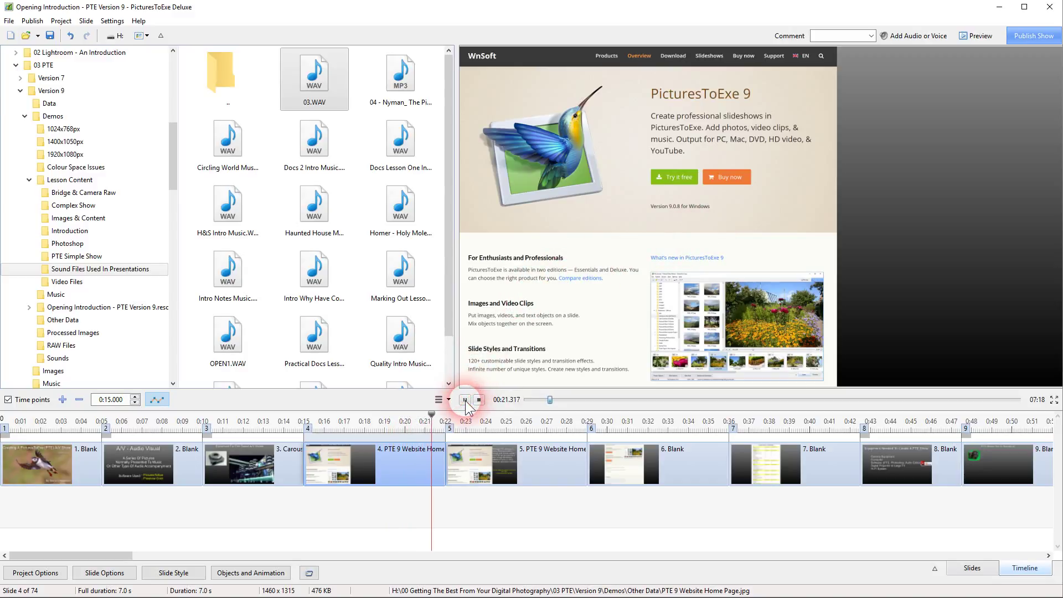
left_click(478, 400)
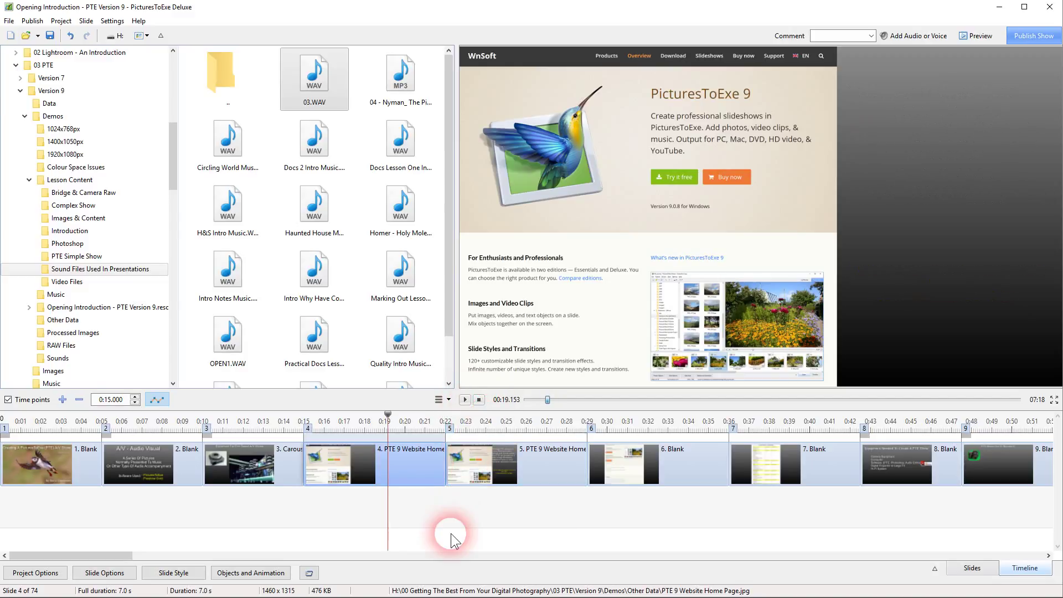
Play the MP3 and WAV music clips on slides 59 and 60 from about 5:32, and pause during slide 60
left_click_drag(94, 555, 852, 570)
left_click(443, 427)
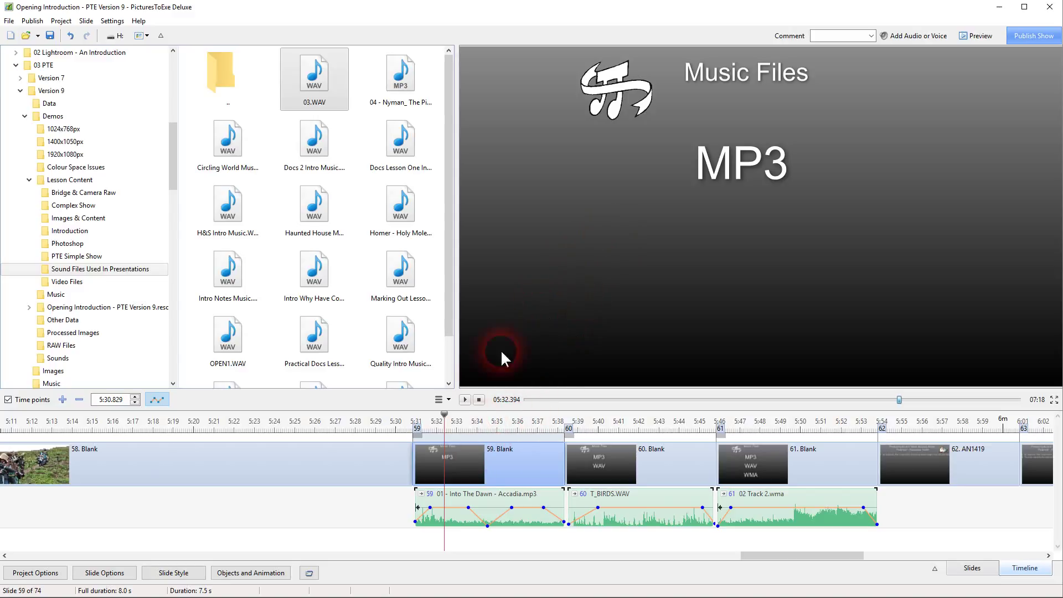
left_click(466, 399)
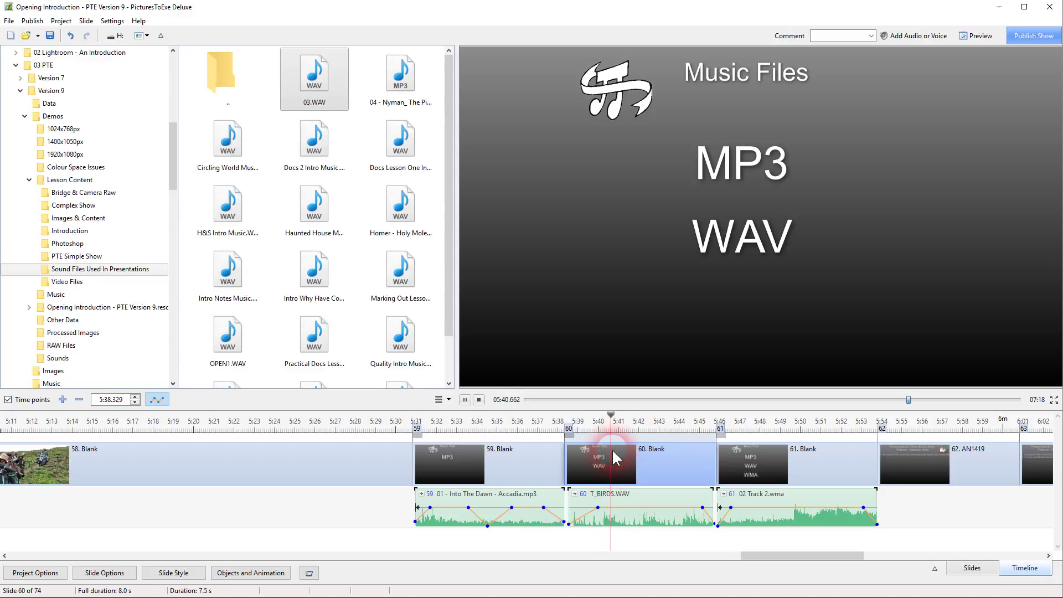
left_click(465, 399)
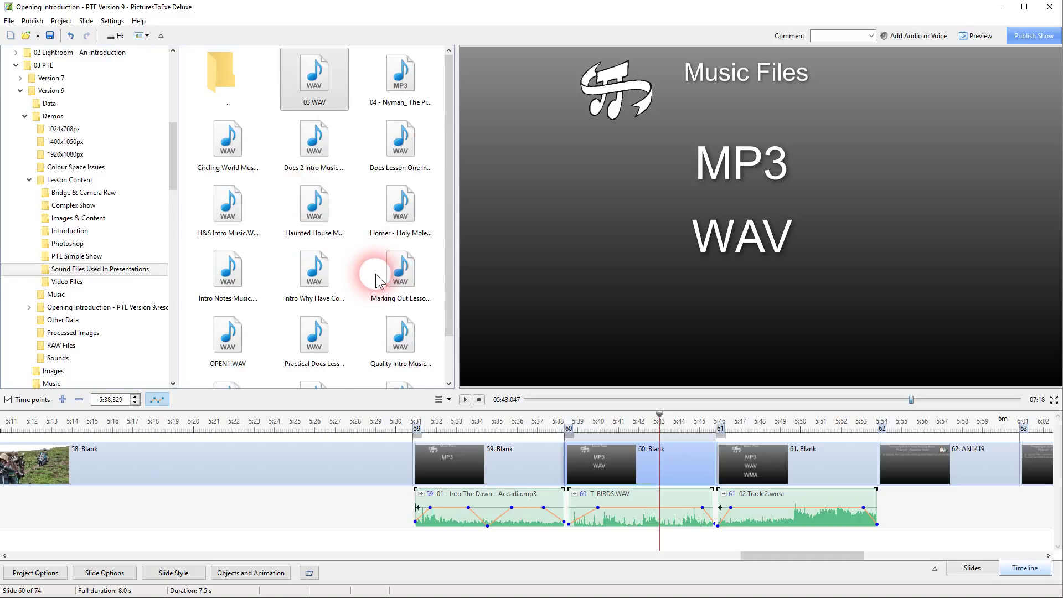
Examine the slide sequence along the timeline, from individual slides to an overview of the whole show
left_click_drag(787, 558, 428, 551)
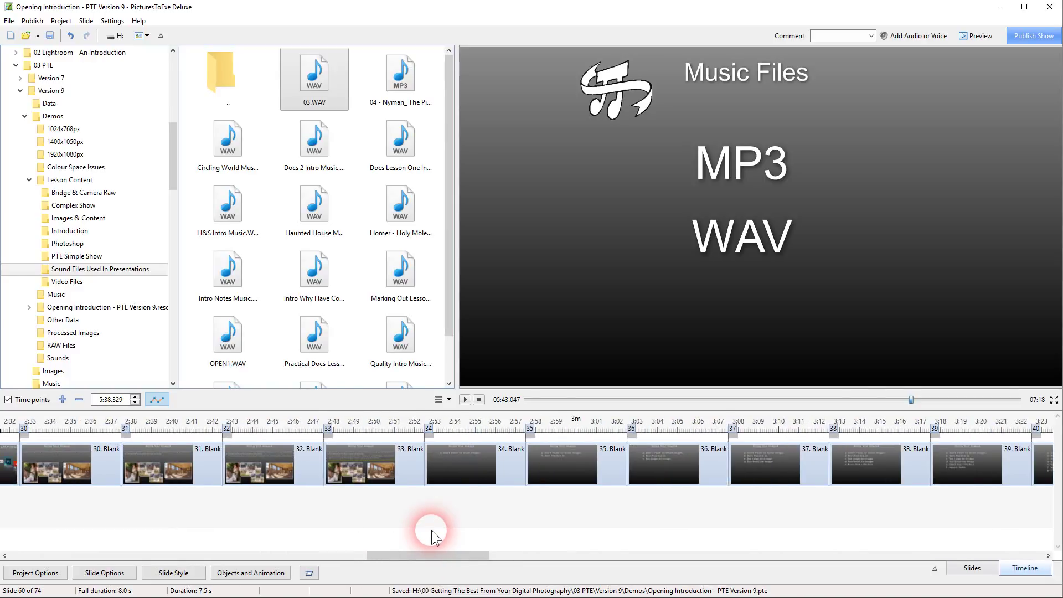
scroll(430, 530, "up", 3)
scroll(431, 530, "down", 2)
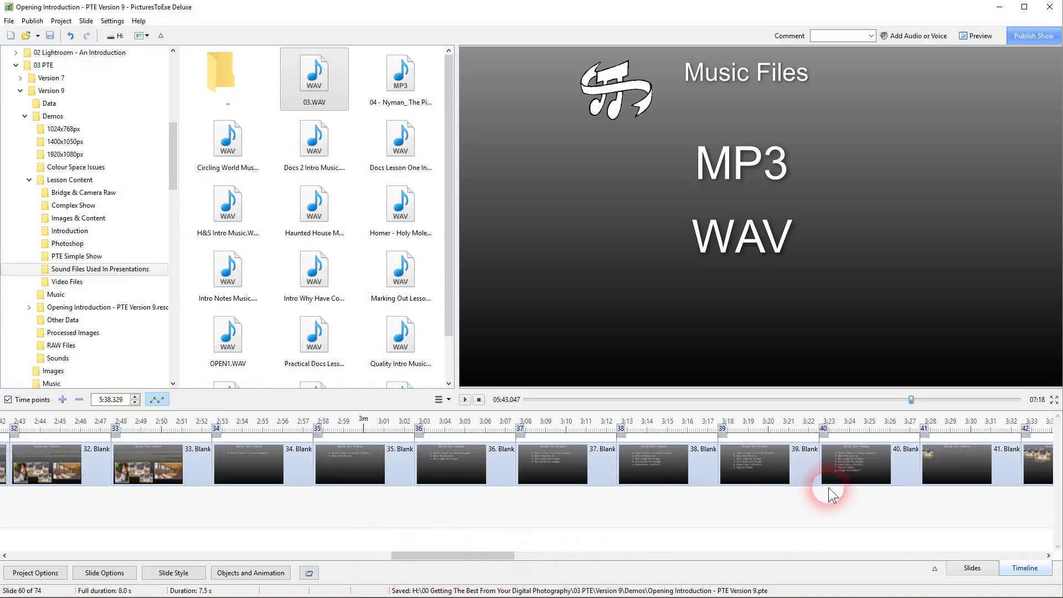
left_click_drag(434, 555, 9, 554)
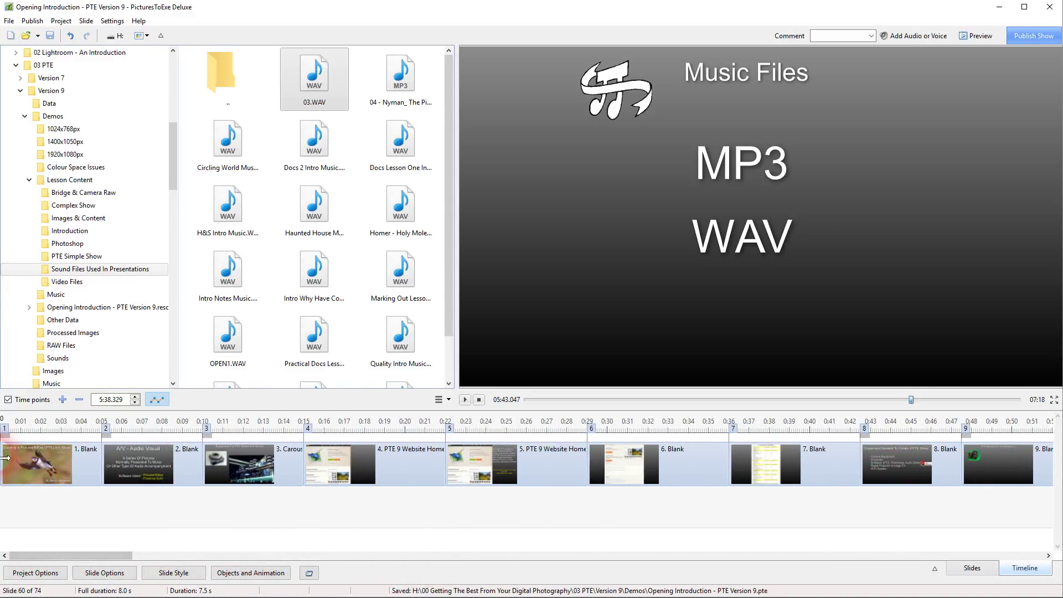
mouse_move(22, 426)
left_mouse_down()
mouse_move(4, 422)
mouse_move(452, 424)
mouse_move(487, 432)
mouse_move(479, 429)
mouse_move(494, 489)
left_mouse_up()
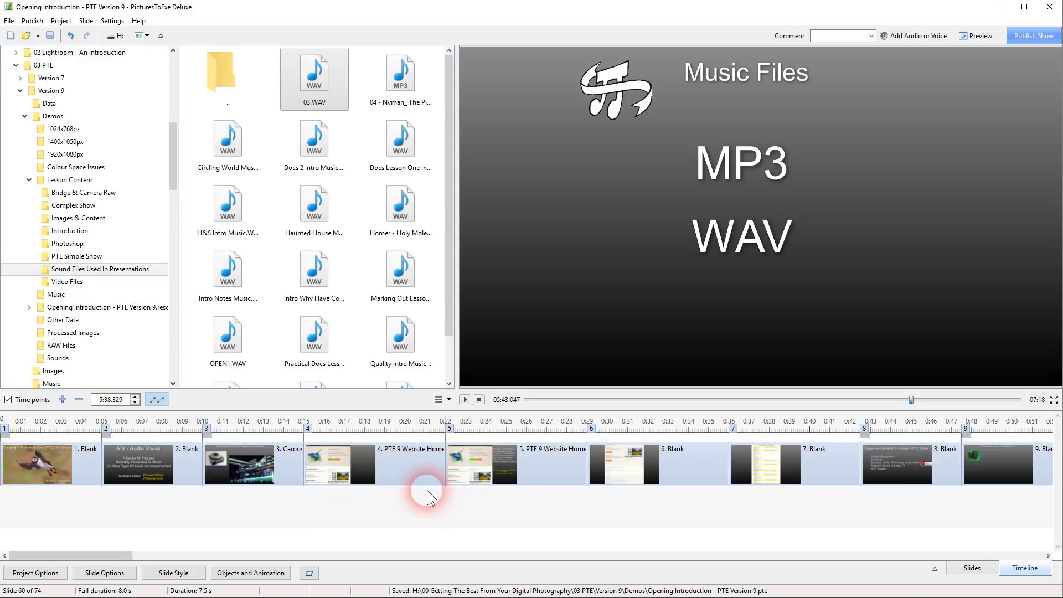
scroll(426, 489, "down", 5)
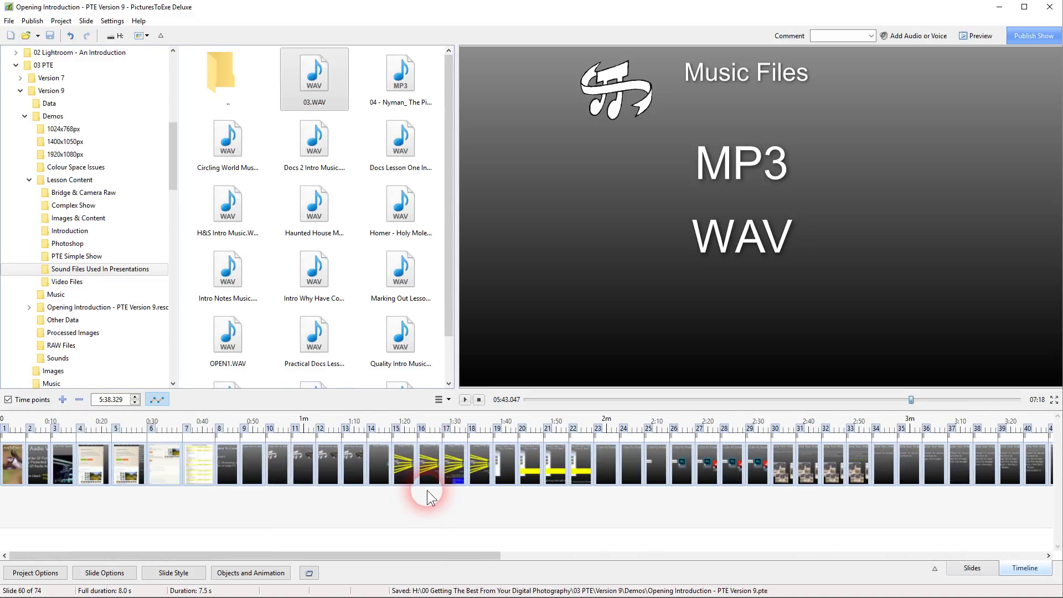
scroll(427, 490, "down", 4)
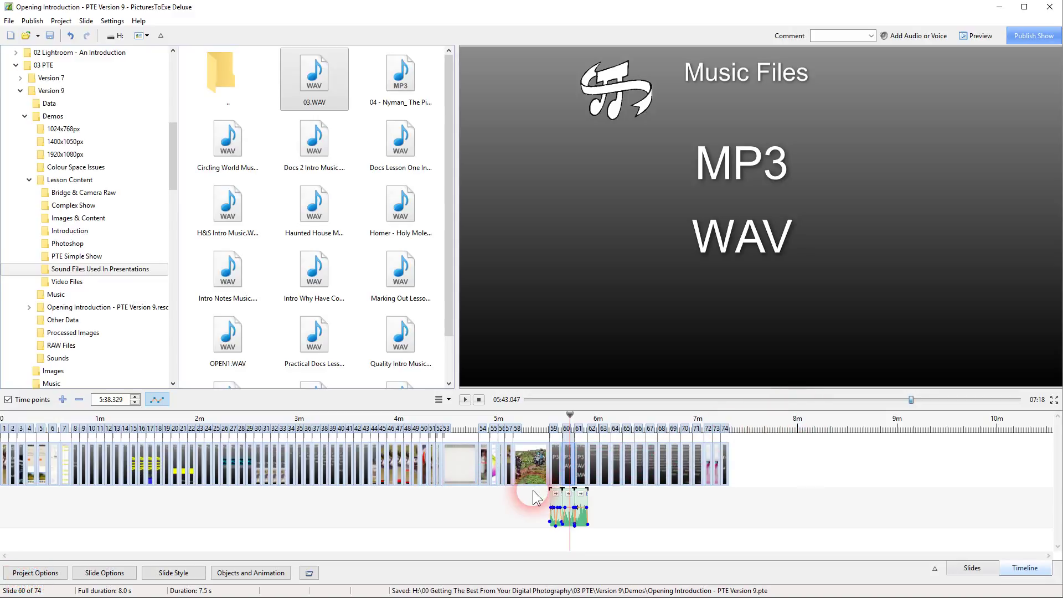
scroll(532, 490, "up", 5)
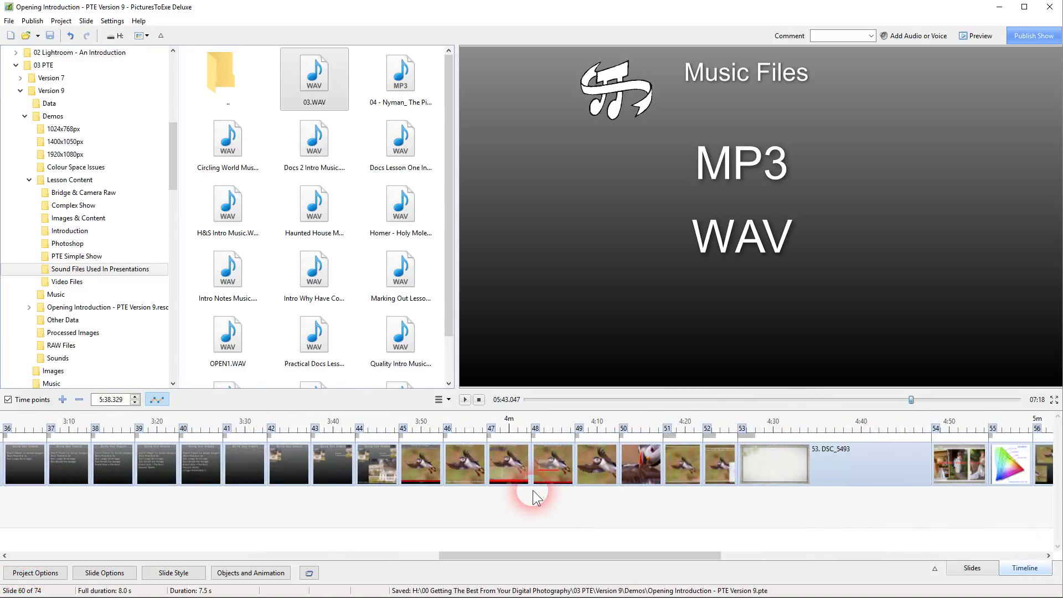
Return from the start of the show to slides 58 to 61, and enlarge the slide thumbnails on the timeline
left_click_drag(565, 555, 22, 591)
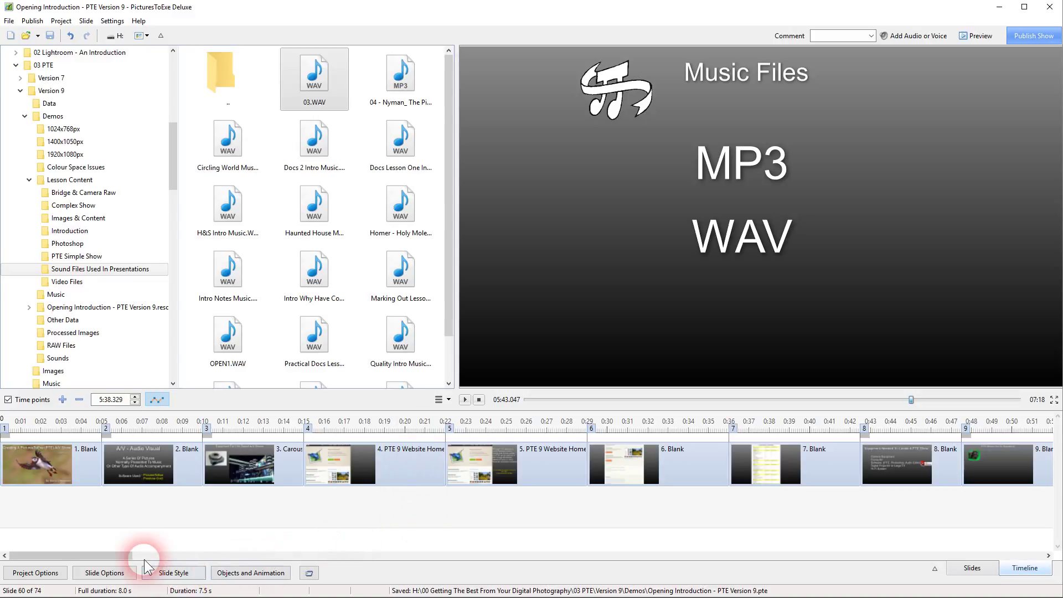
left_click_drag(117, 559, 817, 575)
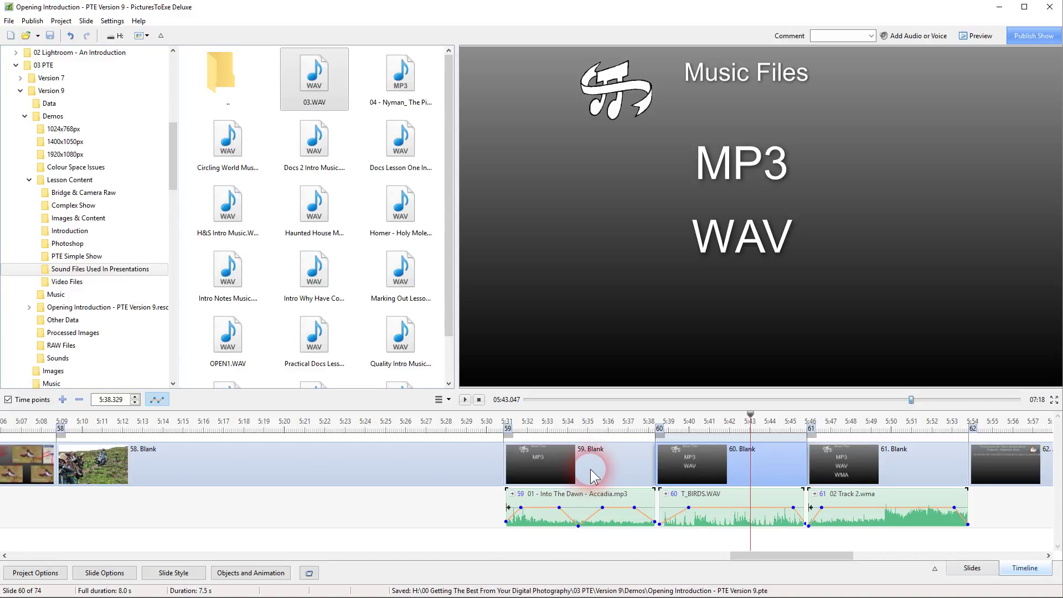
scroll(590, 470, "up", 3)
scroll(590, 468, "down", 2)
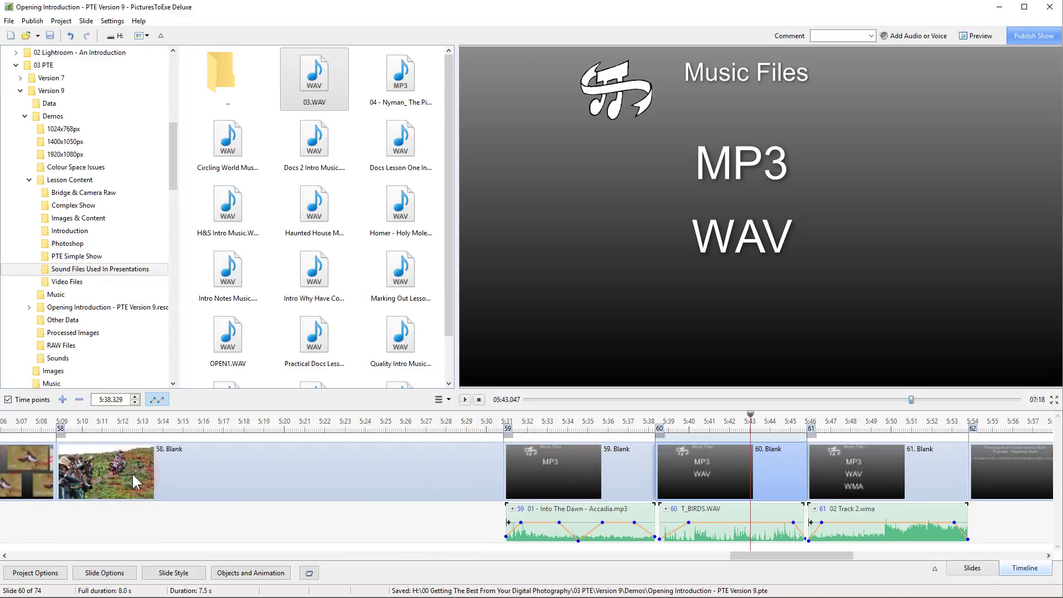
scroll(549, 464, "down", 3)
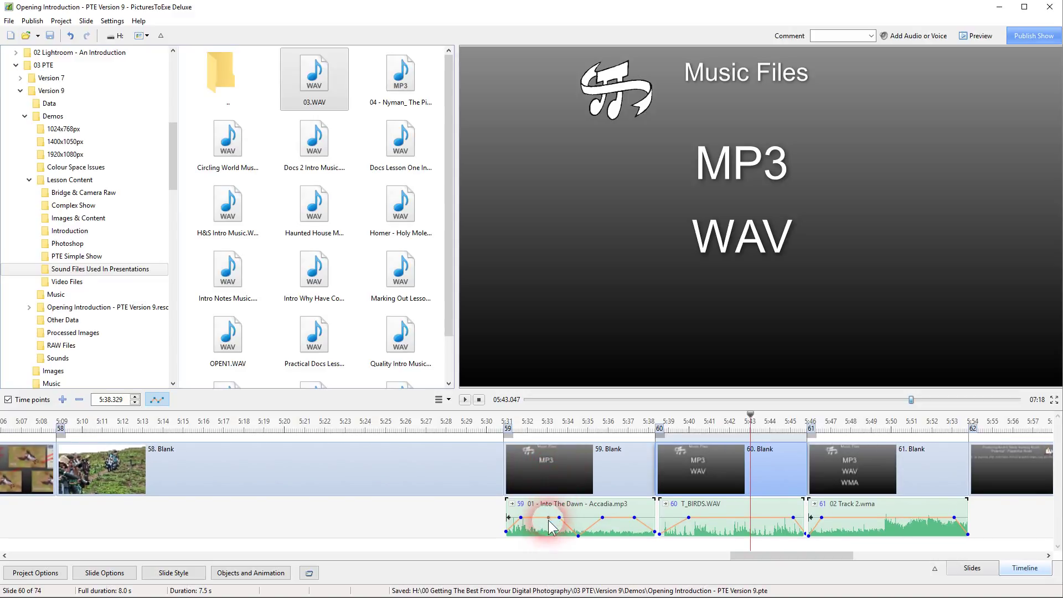
Increase the height of the audio track beneath slides 59 to 61 to enlarge its waveforms
scroll(570, 520, "down", 3)
scroll(573, 519, "up", 5)
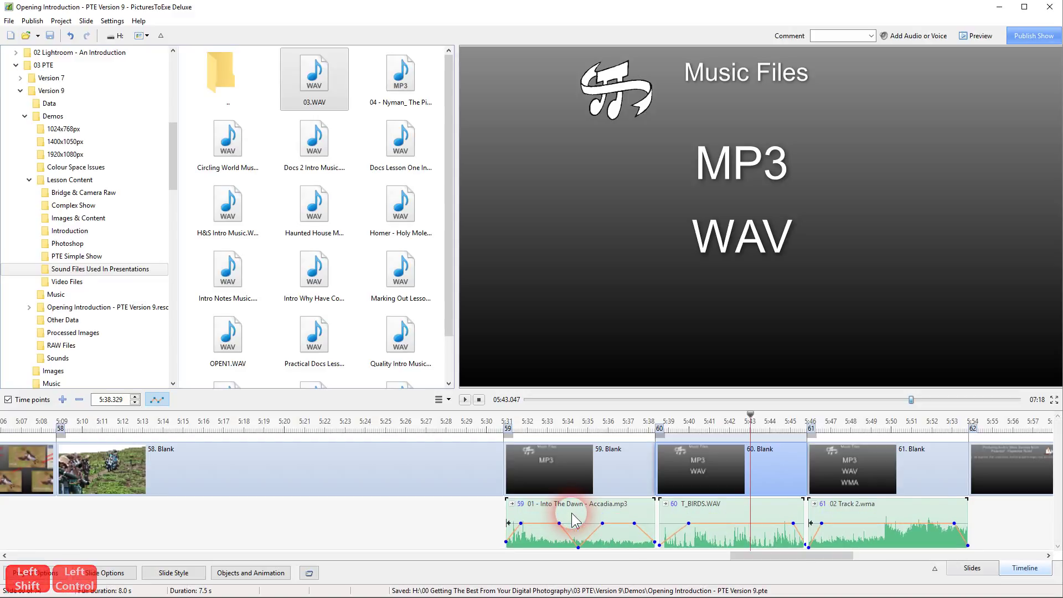
scroll(576, 520, "down", 2)
scroll(573, 520, "up", 2)
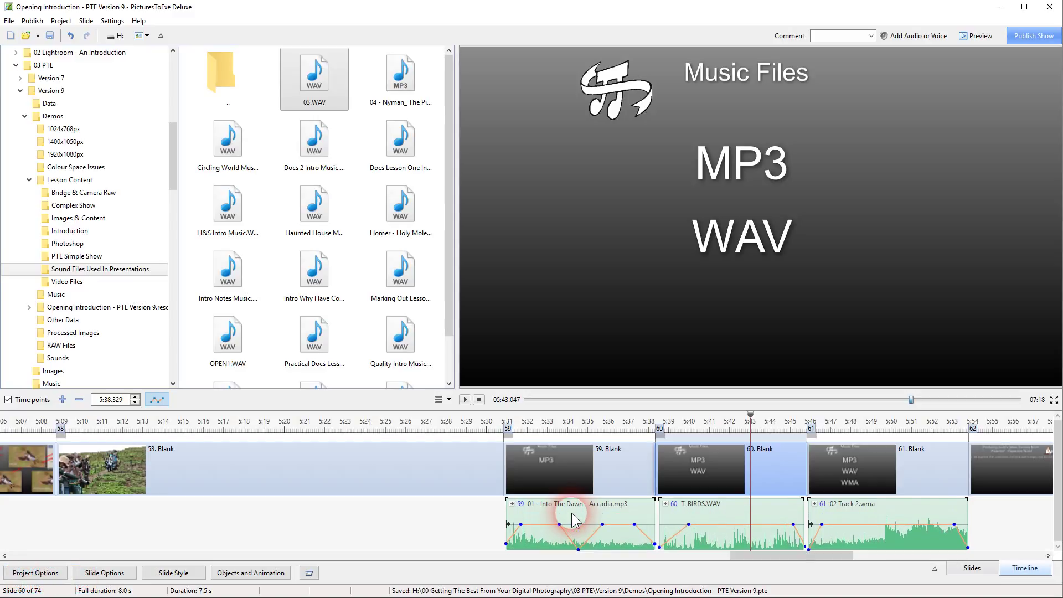
scroll(573, 520, "up", 2)
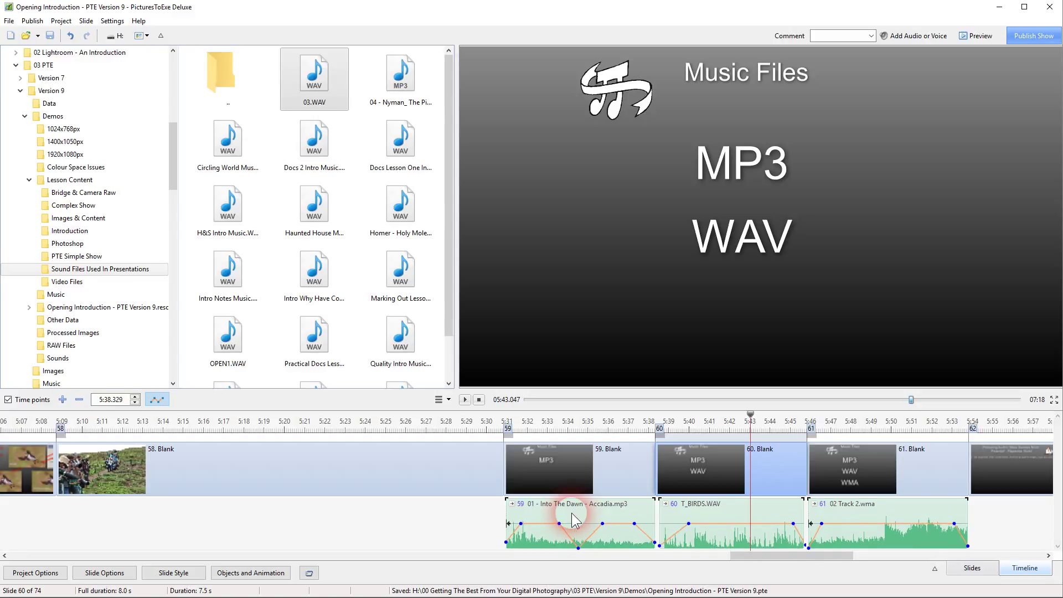
scroll(575, 520, "down", 2)
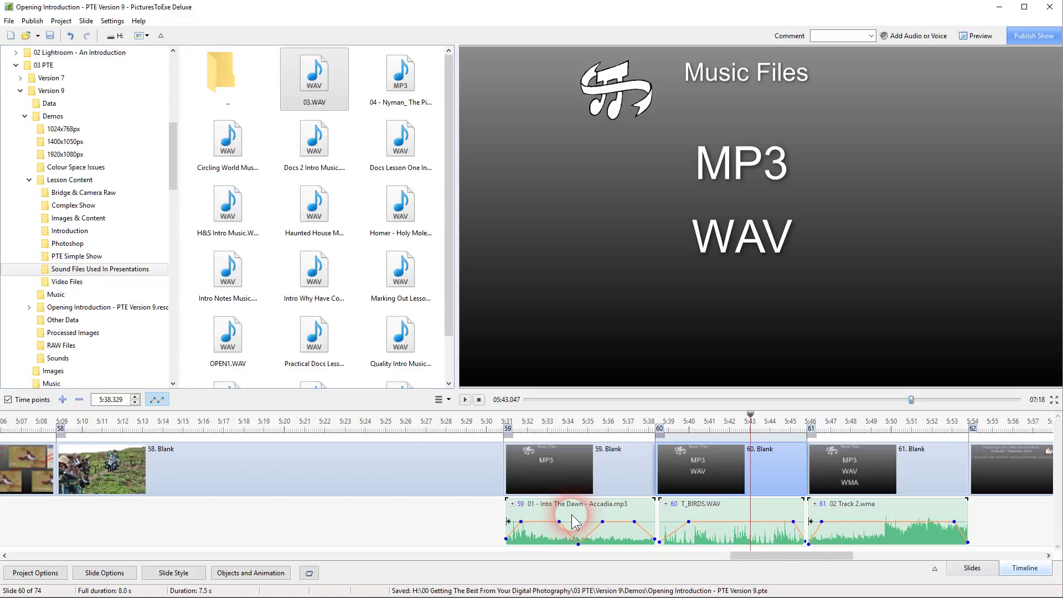
key("shift")
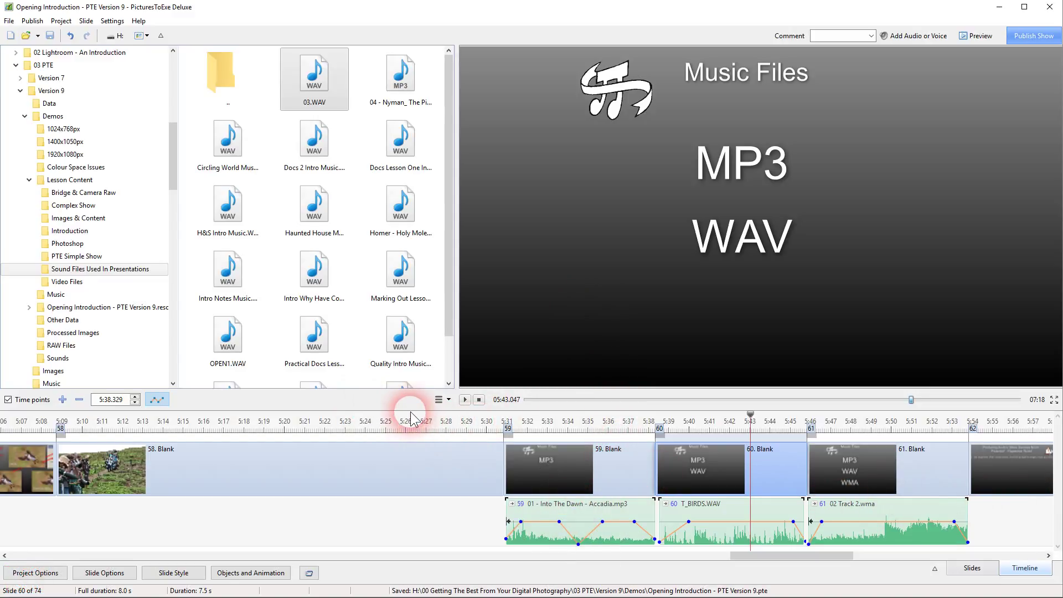
Enlarge the timeline area, and move 01 - Into The Dawn - Accadia.mp3 to the second audio track and 02 Track 2.wma to the third
left_click_drag(410, 404, 425, 301)
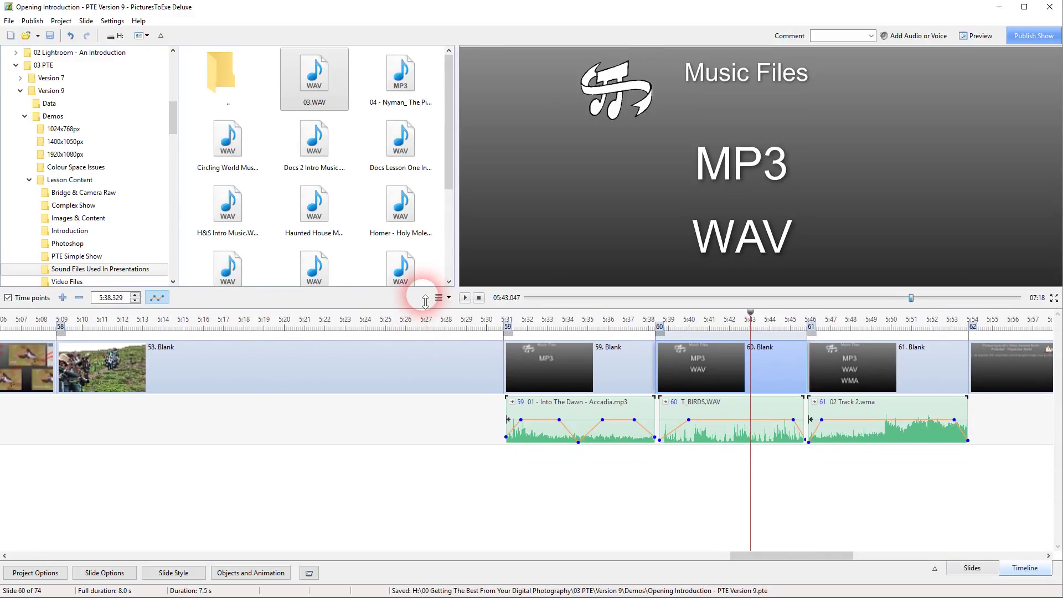
left_click_drag(567, 408, 573, 470)
left_click(921, 402)
left_click_drag(933, 527, 919, 523)
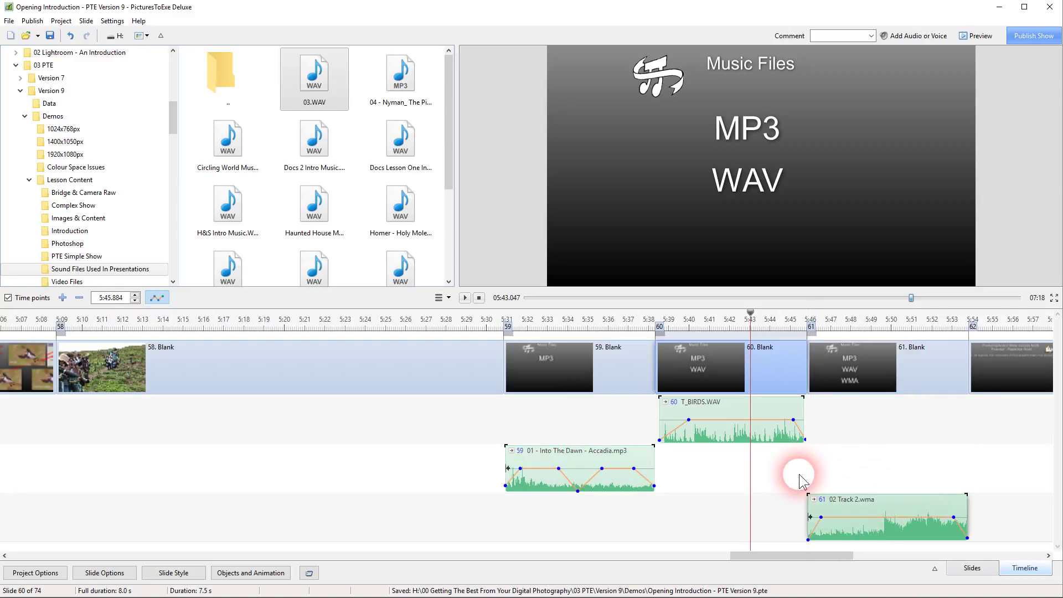
Slightly reduce the height of the three audio tracks on the timeline
scroll(795, 480, "down", 1)
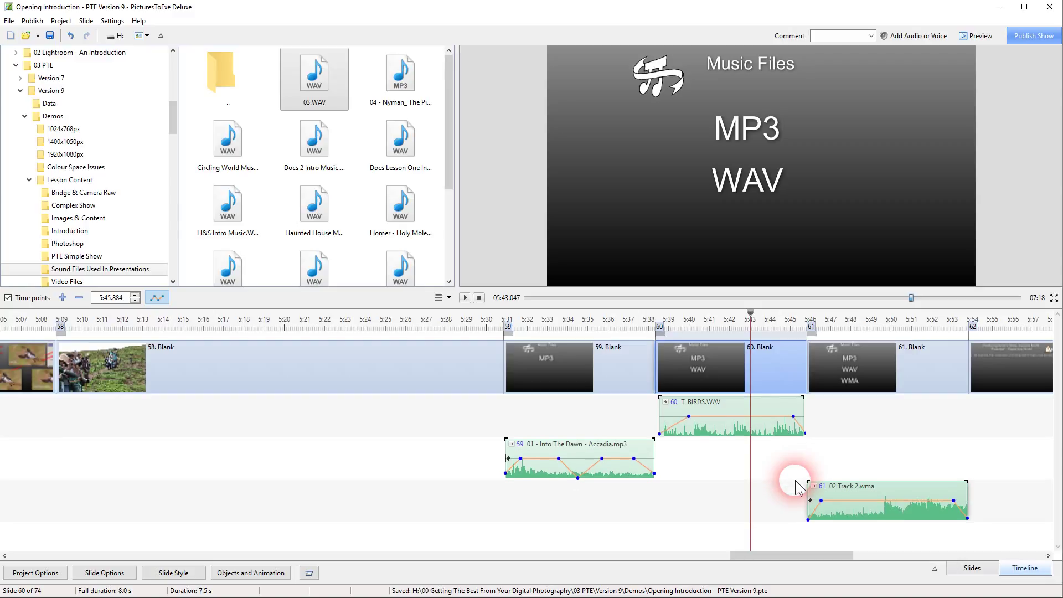
scroll(795, 480, "up", 1)
scroll(795, 478, "down", 1)
scroll(794, 478, "up", 1)
left_click(795, 477)
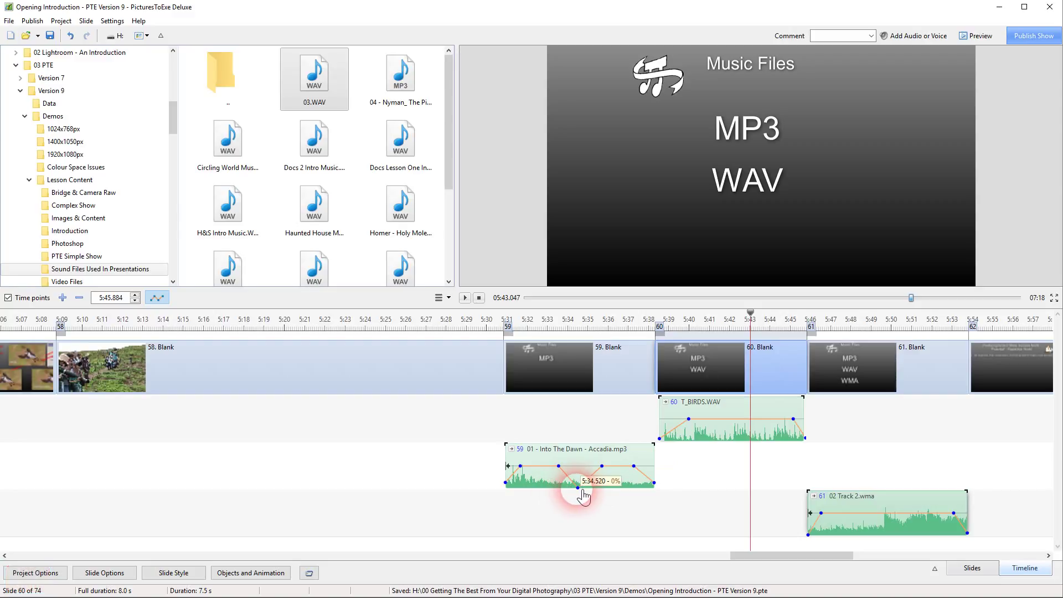
Hide the volume envelopes on the audio clips and display them again
mouse_move(539, 468)
left_mouse_down()
mouse_move(559, 470)
mouse_move(545, 472)
left_mouse_up()
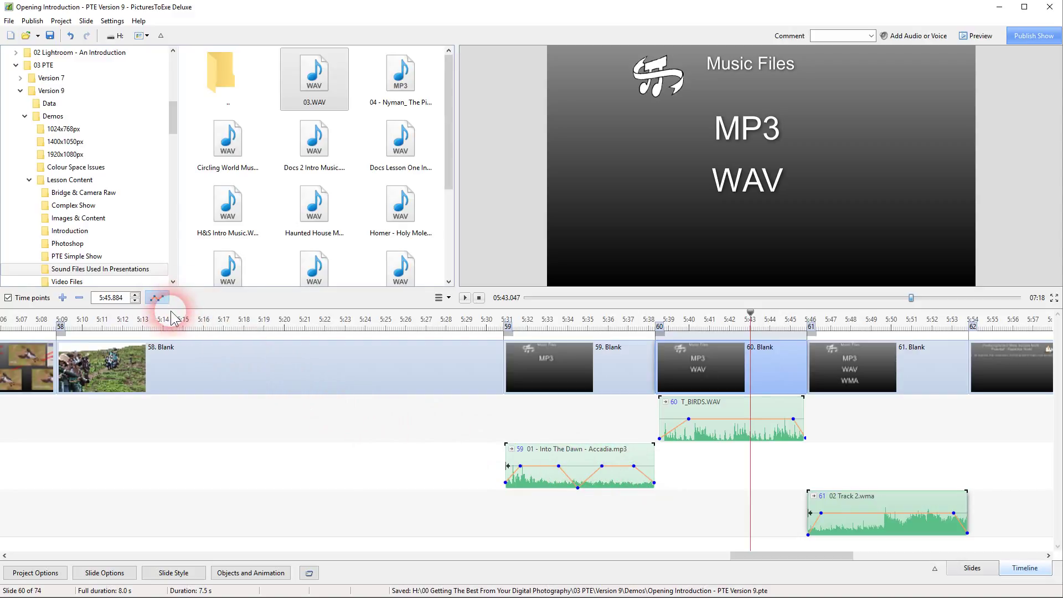
left_click(156, 299)
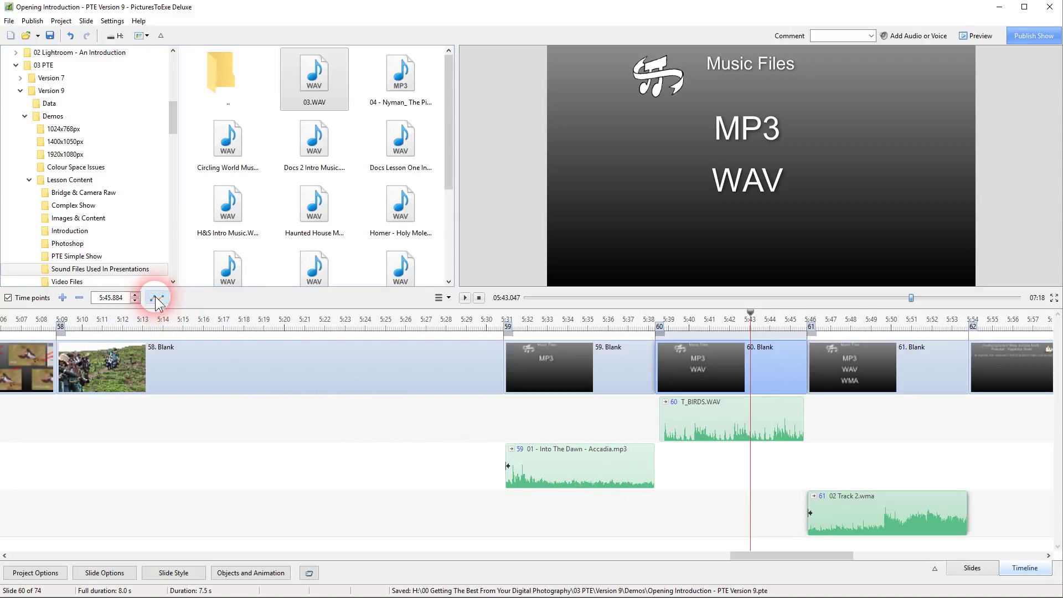
left_click(156, 299)
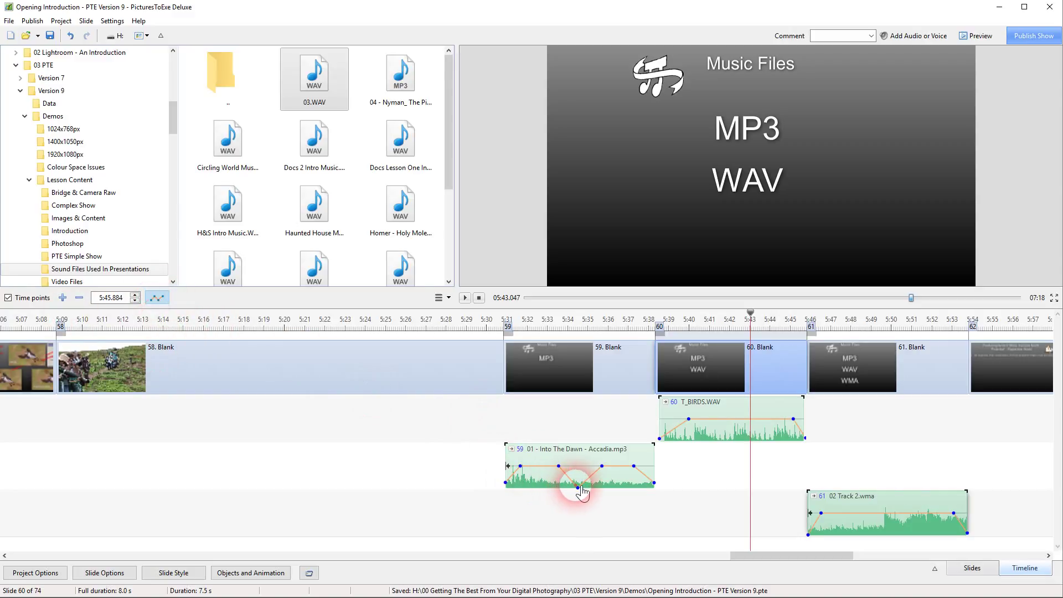
Reshape slide 59's MP3 volume envelope with a dip and a peak near 5:34, and play it from about 5:32.777
mouse_move(578, 489)
left_mouse_down()
mouse_move(578, 446)
mouse_move(566, 459)
mouse_move(573, 488)
left_mouse_up()
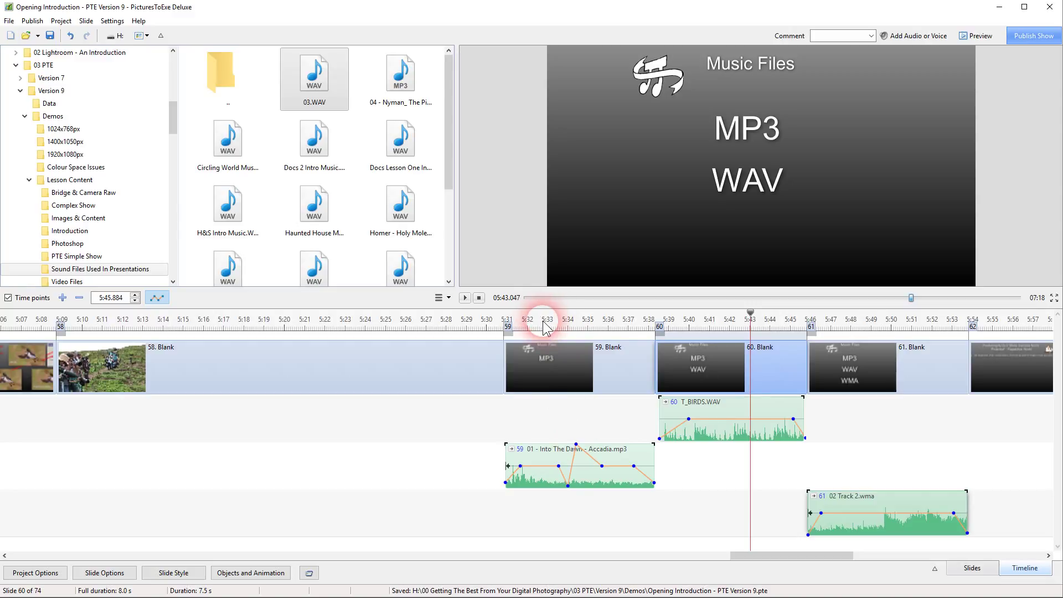
left_click(543, 325)
left_click(464, 298)
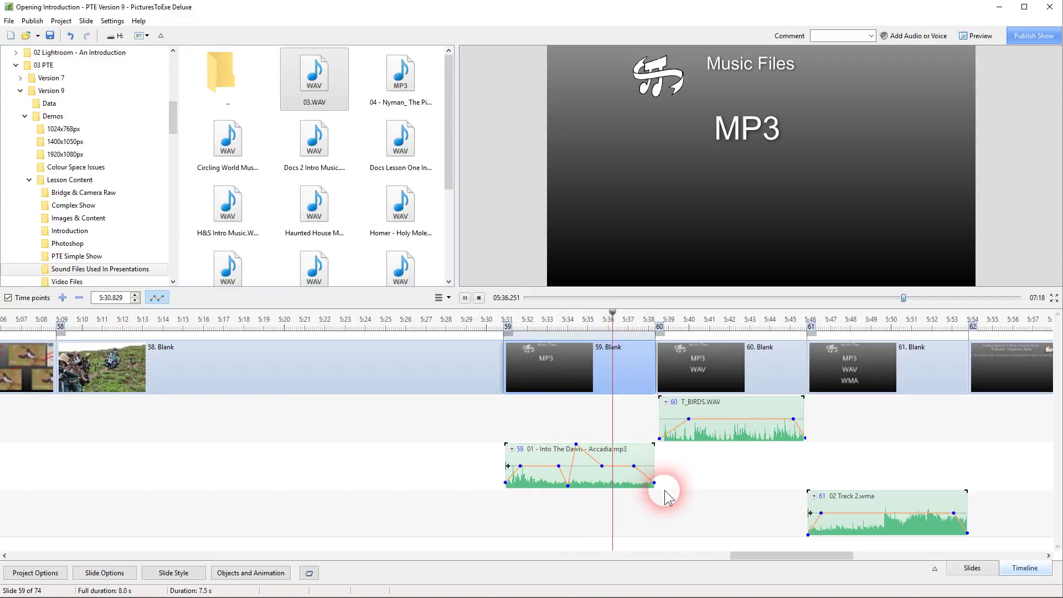
left_click(478, 298)
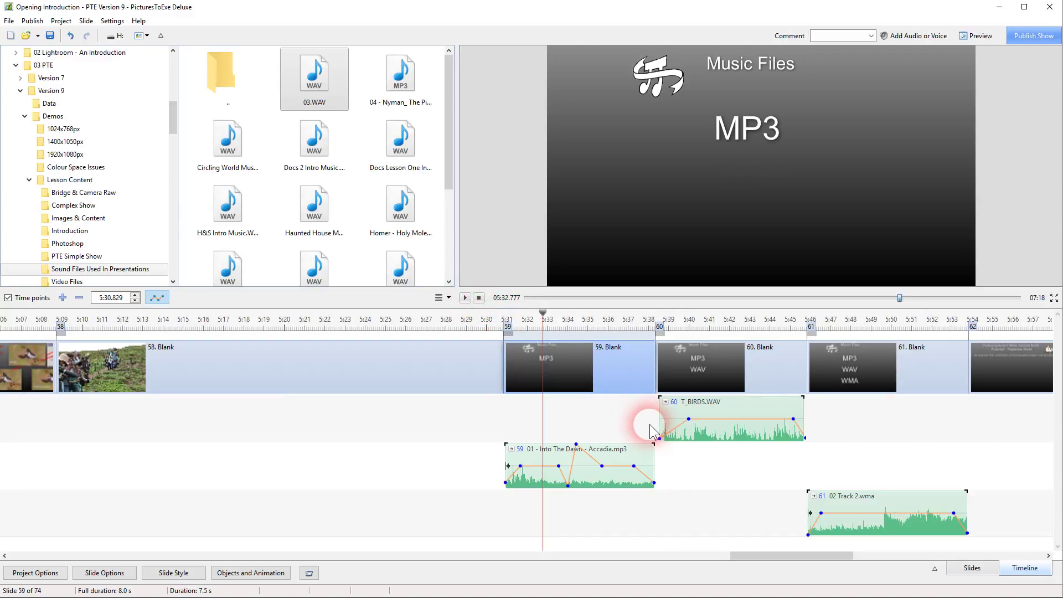
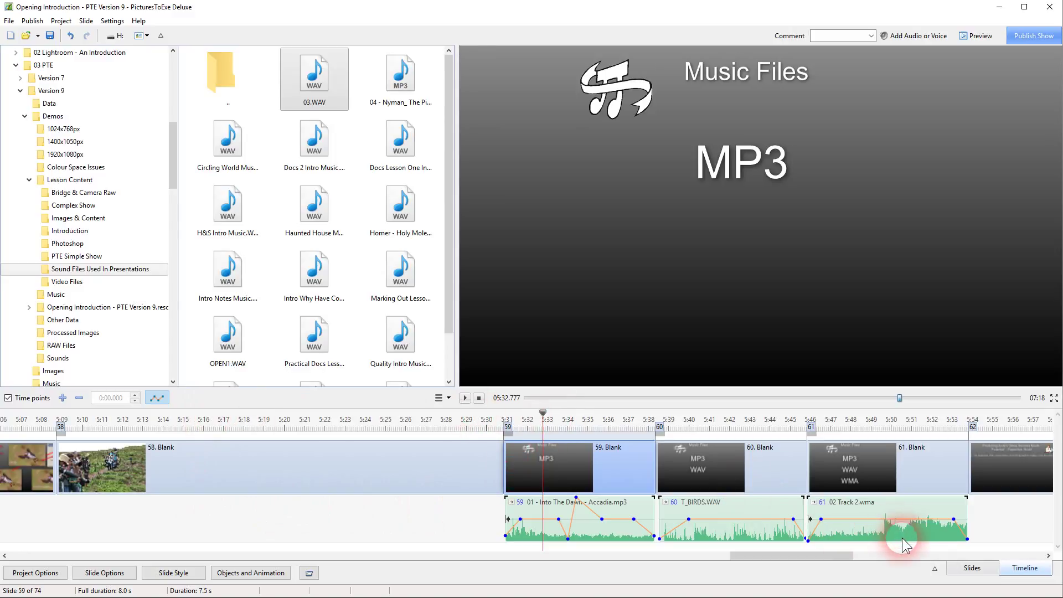
Play the show from slide 45 in Slides view, and return to Timeline view to stop playback during slide 54
left_click(972, 568)
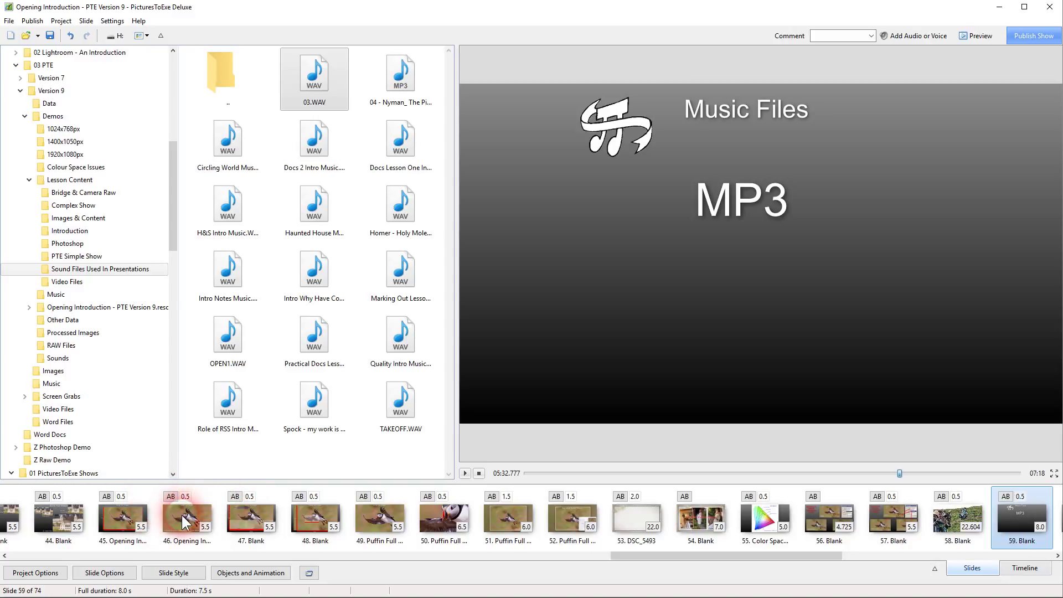
left_click(140, 516)
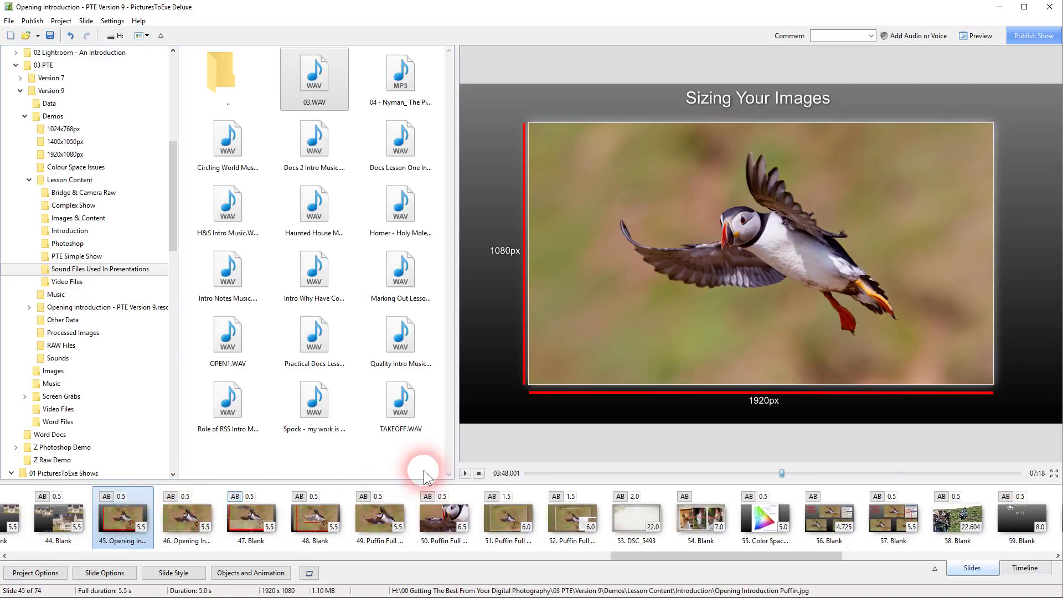
left_click(464, 474)
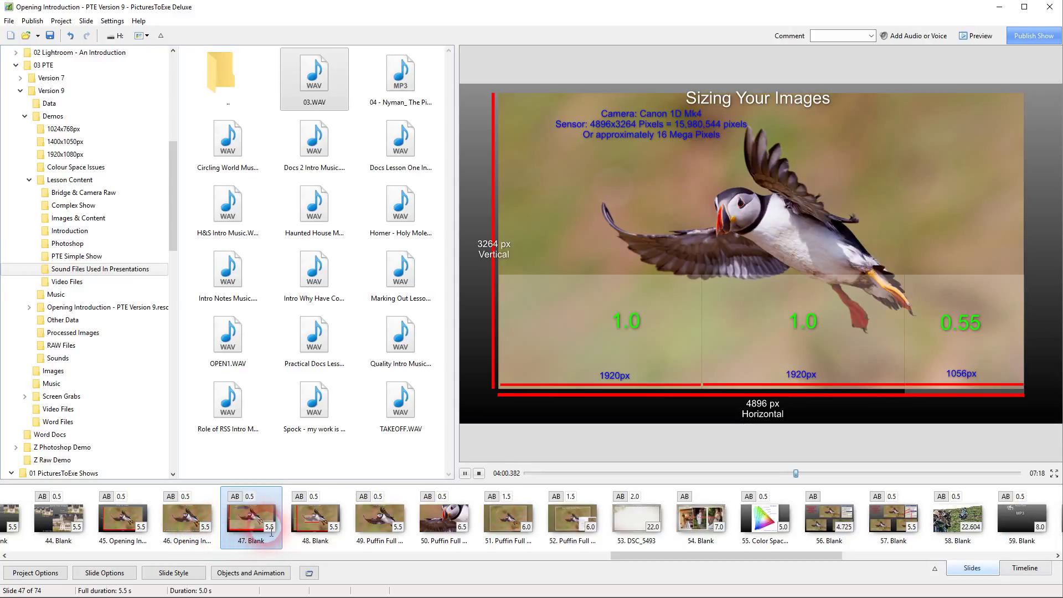
left_click(512, 527)
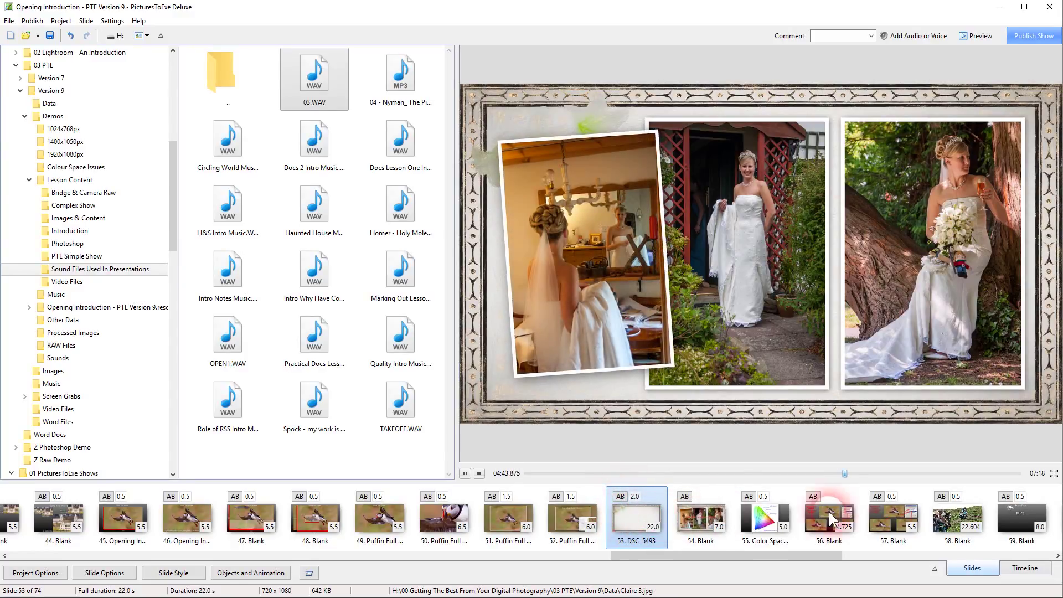
left_click(1027, 570)
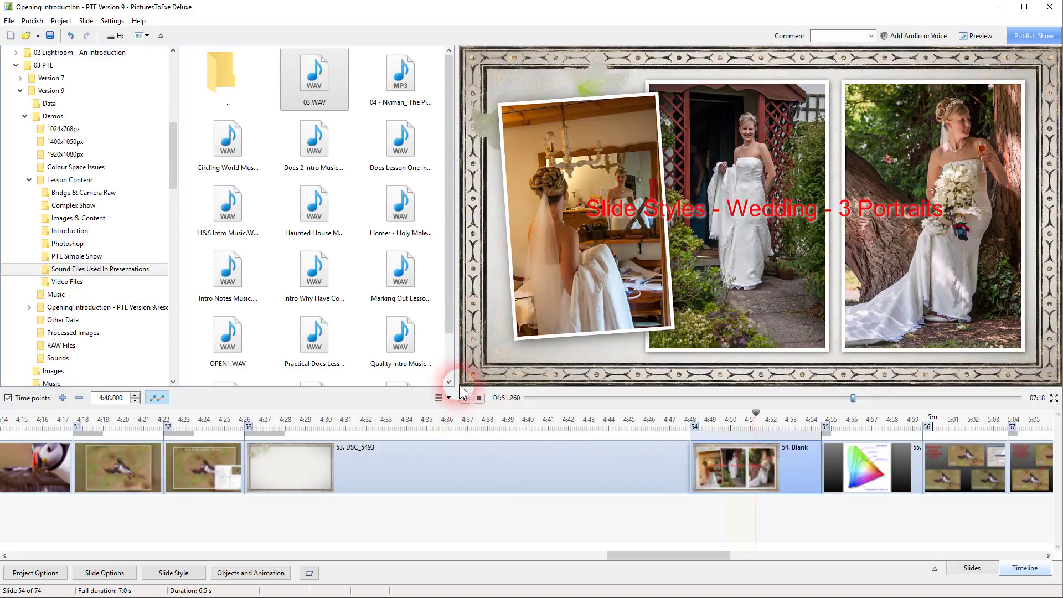
left_click(478, 397)
Move slide 54 earlier to about 4:44.374 together with the slides that follow it, and undo the move
left_click(515, 449)
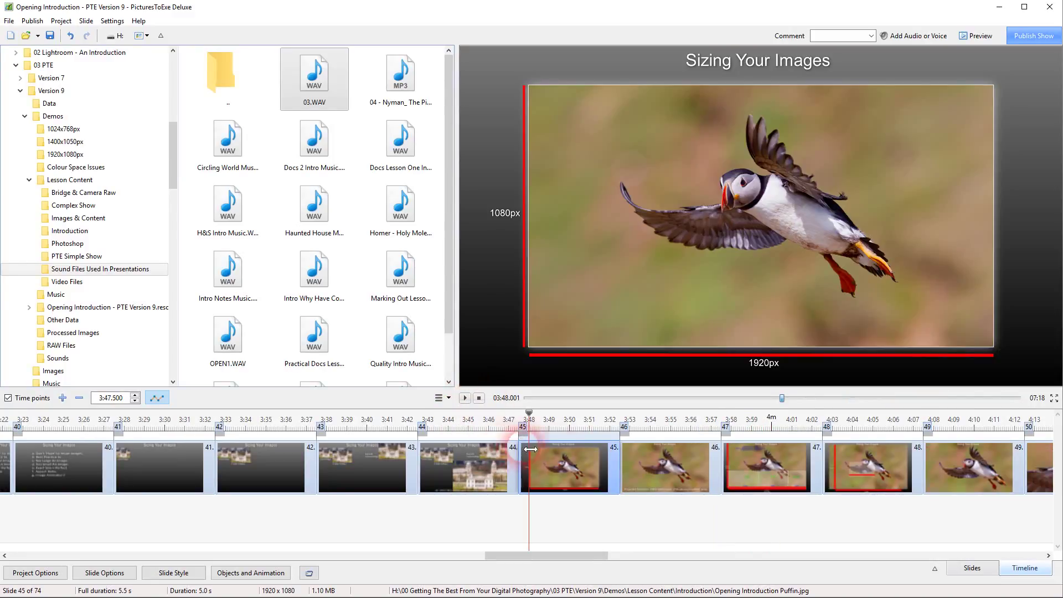
left_click(777, 508)
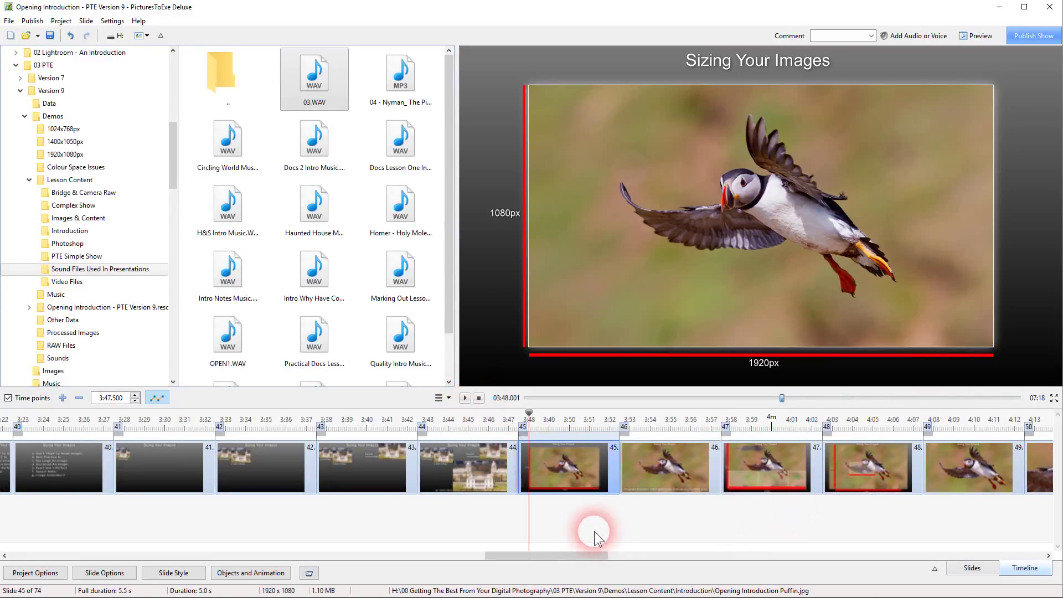
left_click_drag(578, 554, 696, 556)
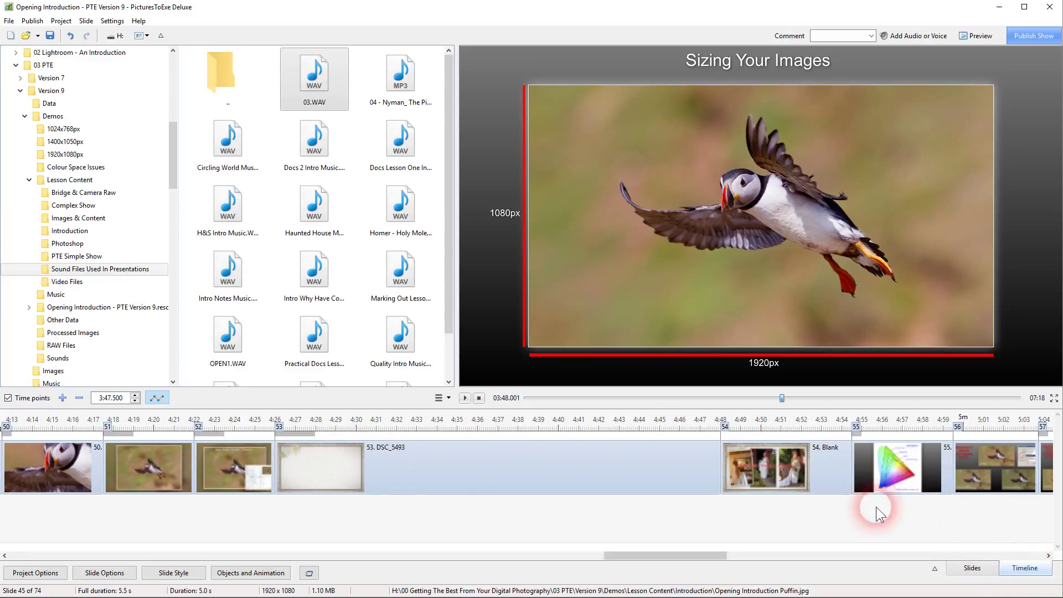
left_click(724, 465)
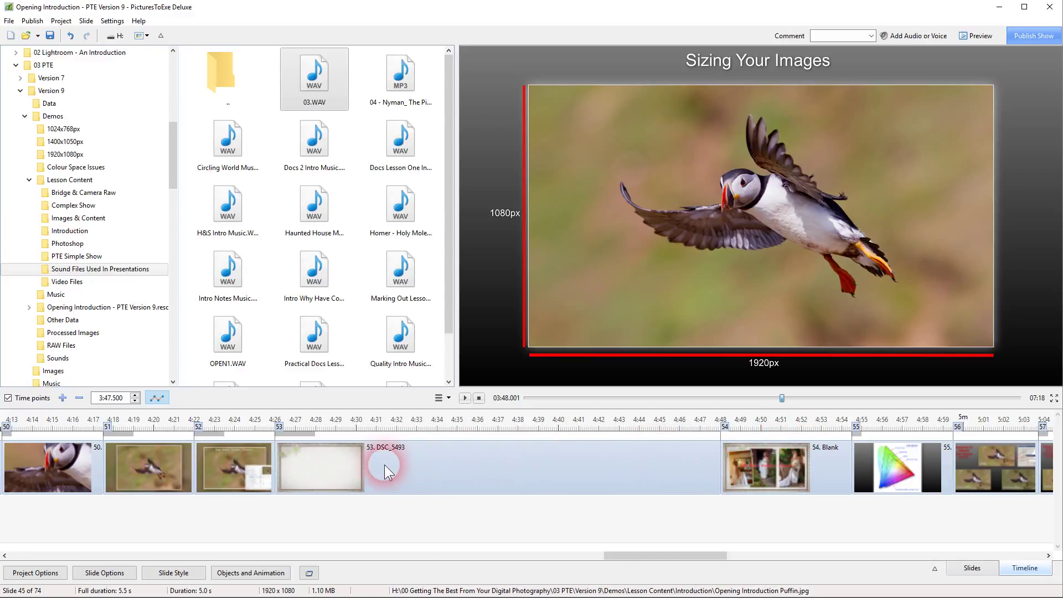
left_click(797, 456)
left_click_drag(792, 458, 721, 474)
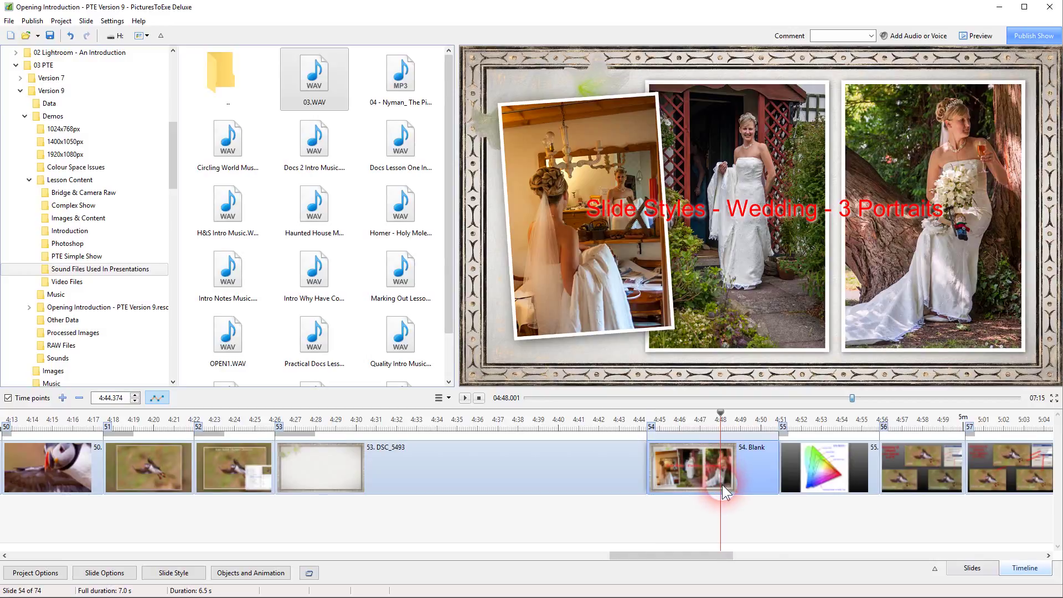
key("ctrl+z")
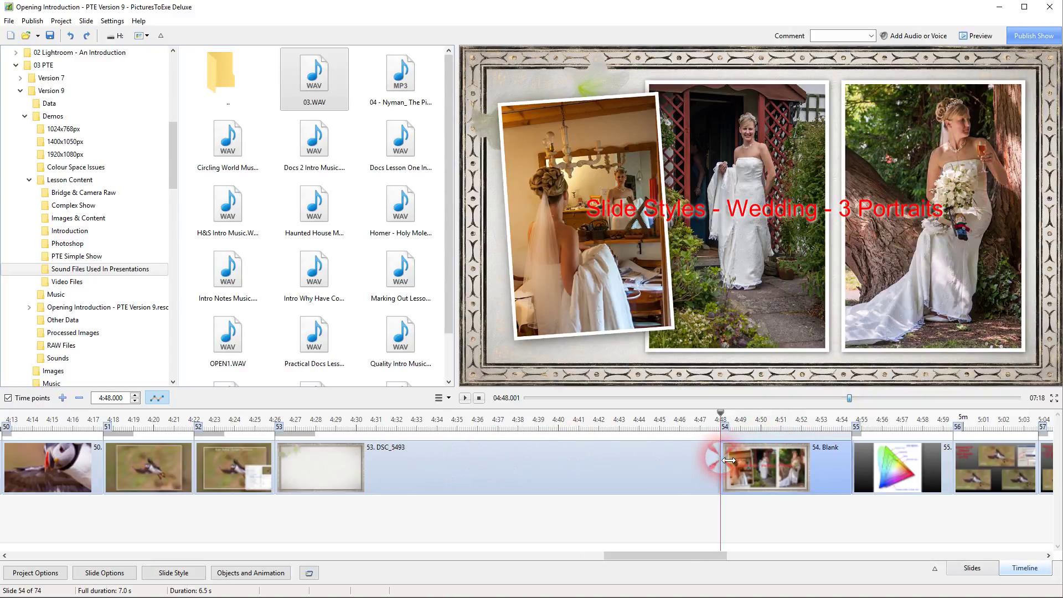
Adjust the boundary between slides 53 and 54 to 4:44.976, 4:32.198 and finally 4:47.986, without shifting the slides that follow
left_click_drag(720, 459, 659, 470)
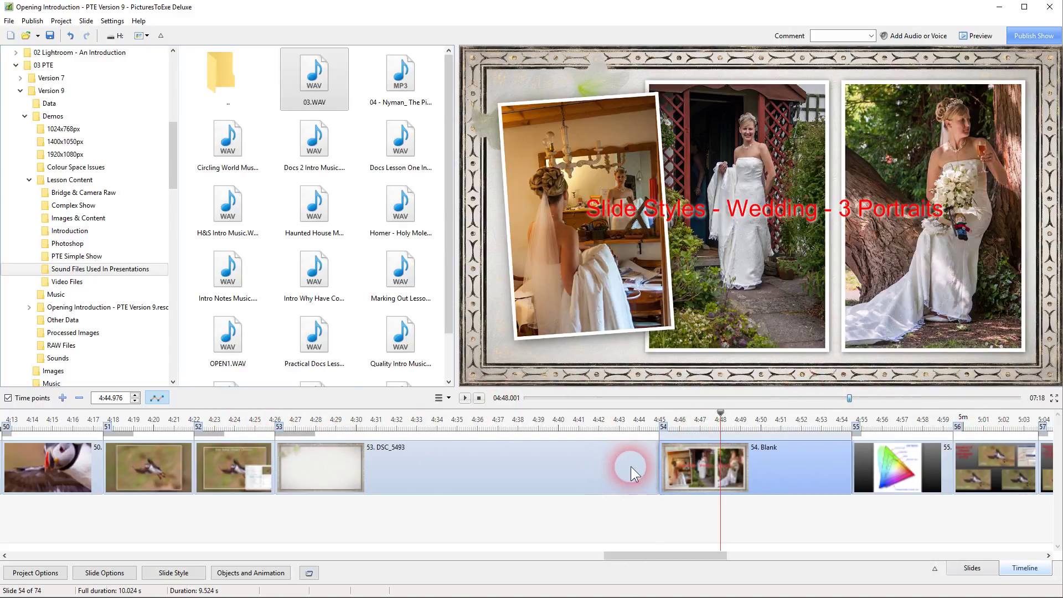
left_click_drag(660, 467, 404, 463)
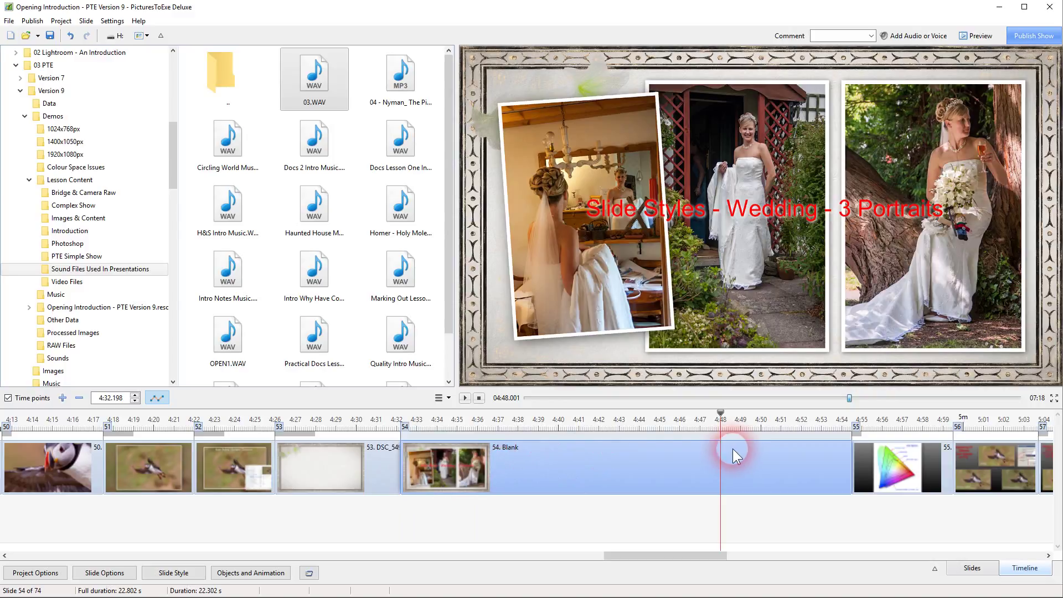
left_click_drag(407, 465, 719, 470)
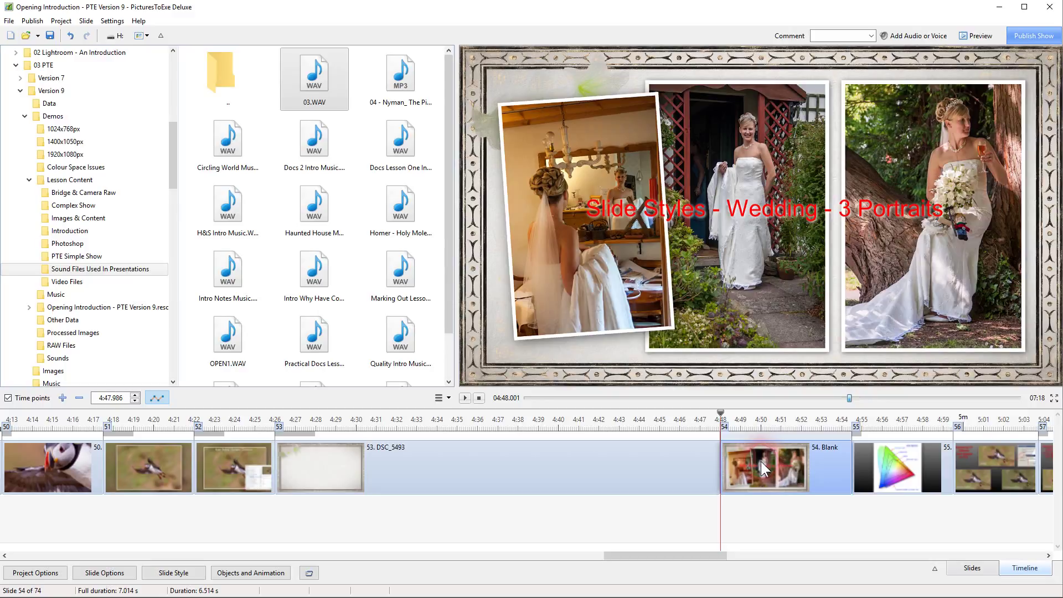
Move slide 54 together with the slides that follow it to 4:49.655, and pull it back to 4:47.931
left_click_drag(754, 458, 794, 464)
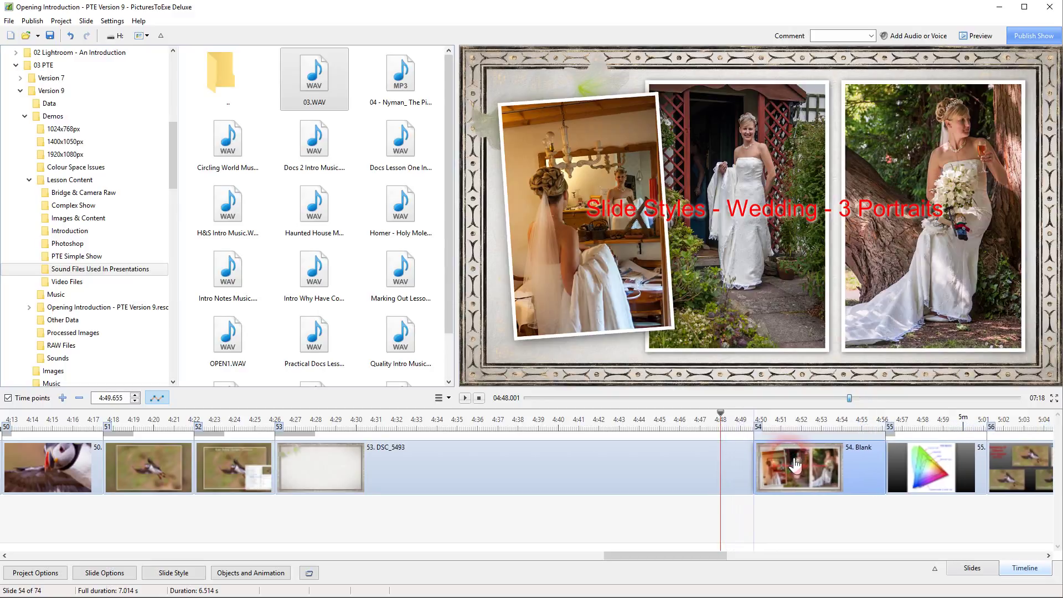
left_click(825, 453)
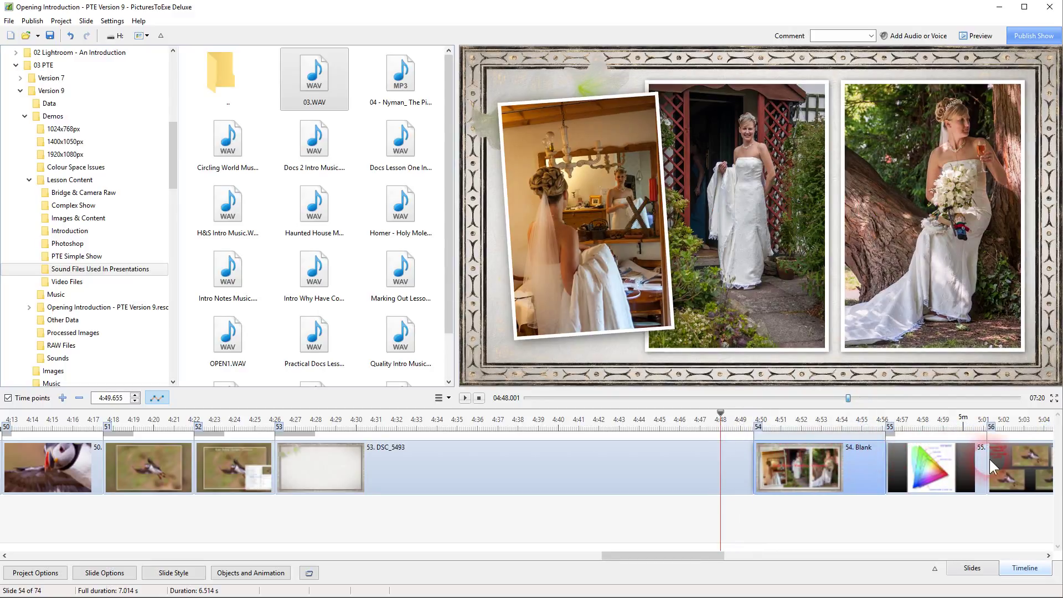
left_click(902, 468)
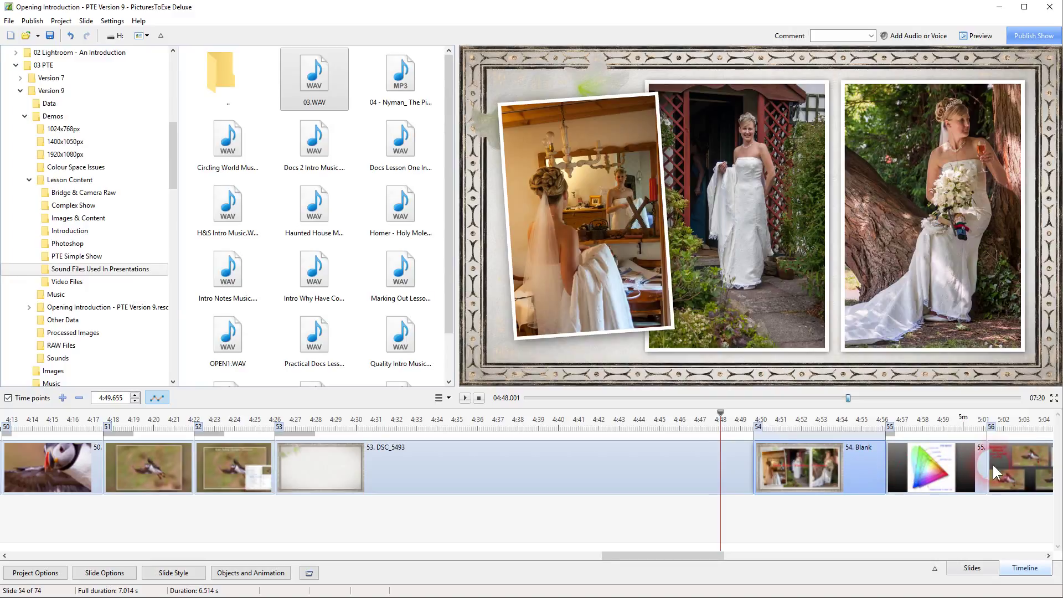
left_click_drag(788, 469, 769, 472)
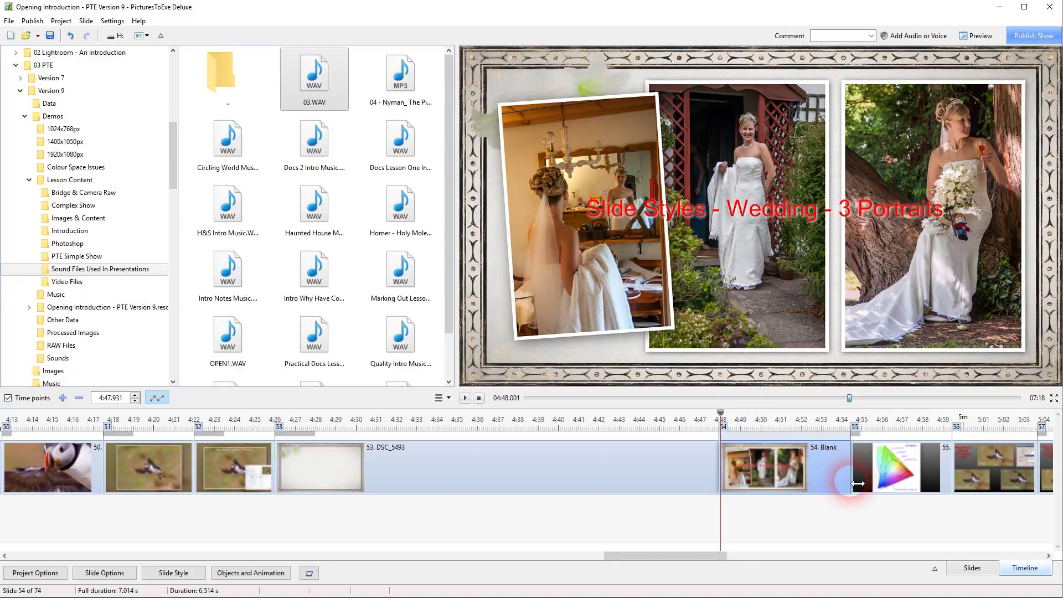
Switch to Slides view and insert the puffin photo 0094 - 02-07-11 from the Introduction folder between slides 61 and 62
left_click(964, 569)
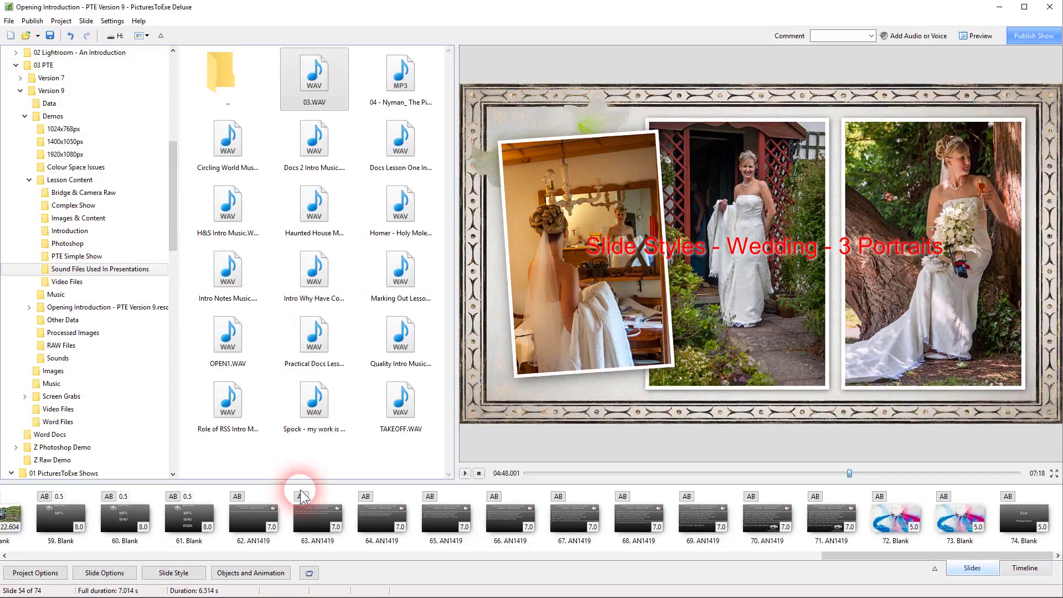
left_click(61, 230)
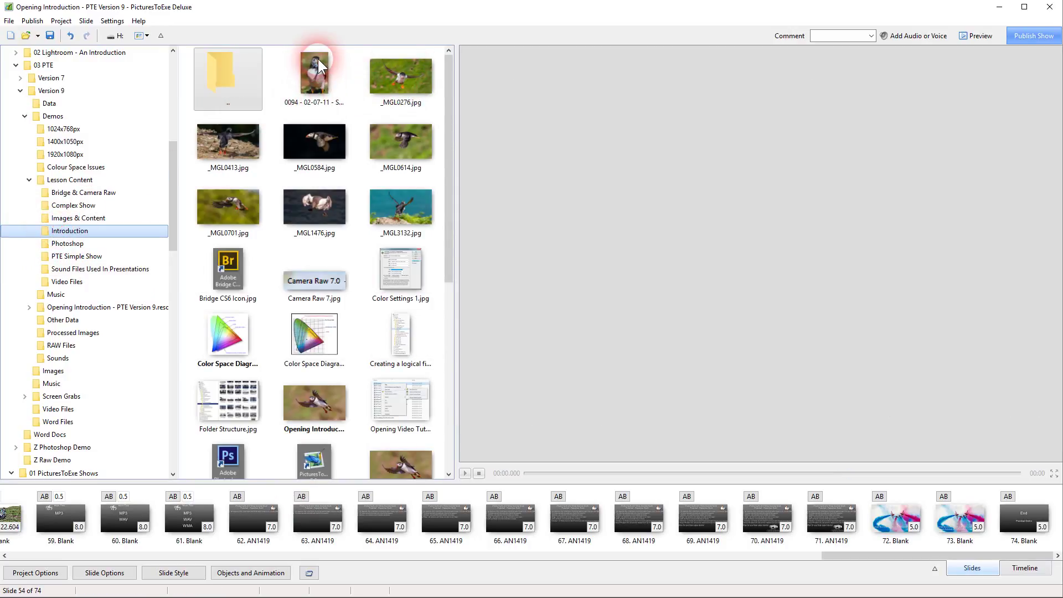
left_click_drag(318, 68, 323, 102)
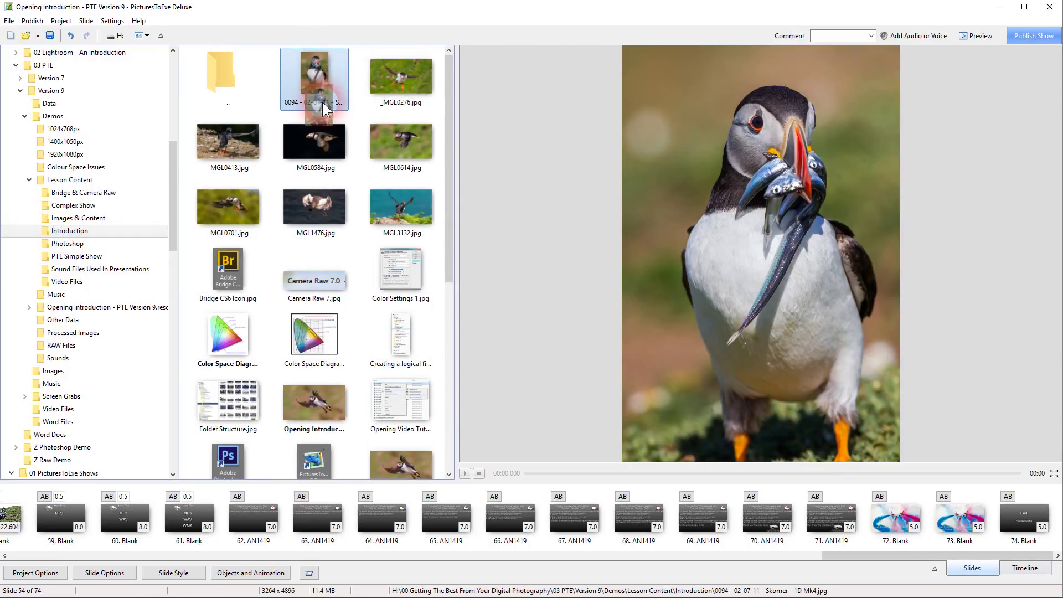
left_click_drag(311, 217, 247, 430)
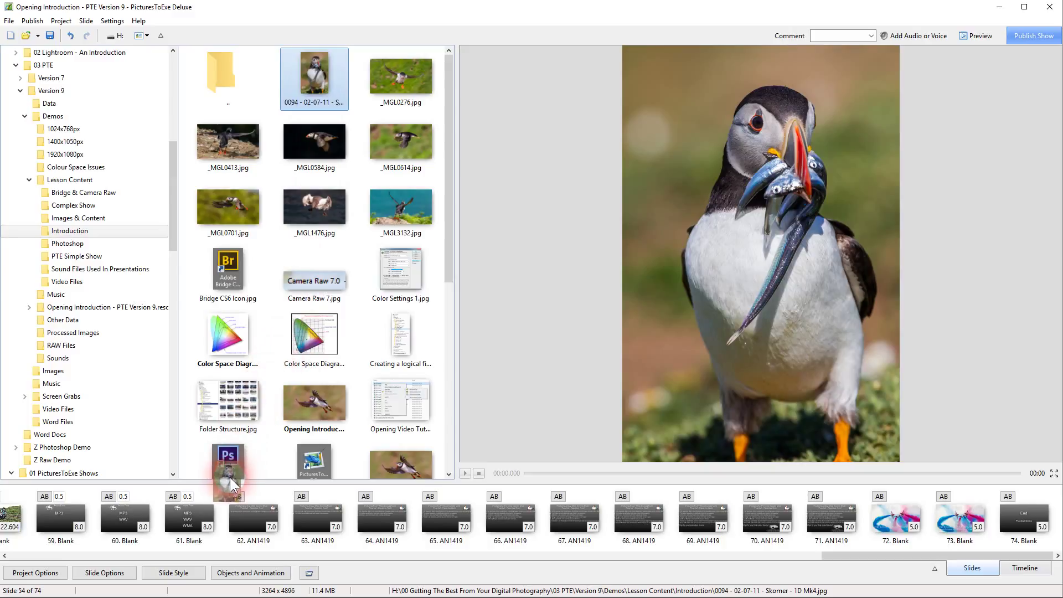
left_click_drag(231, 482, 225, 508)
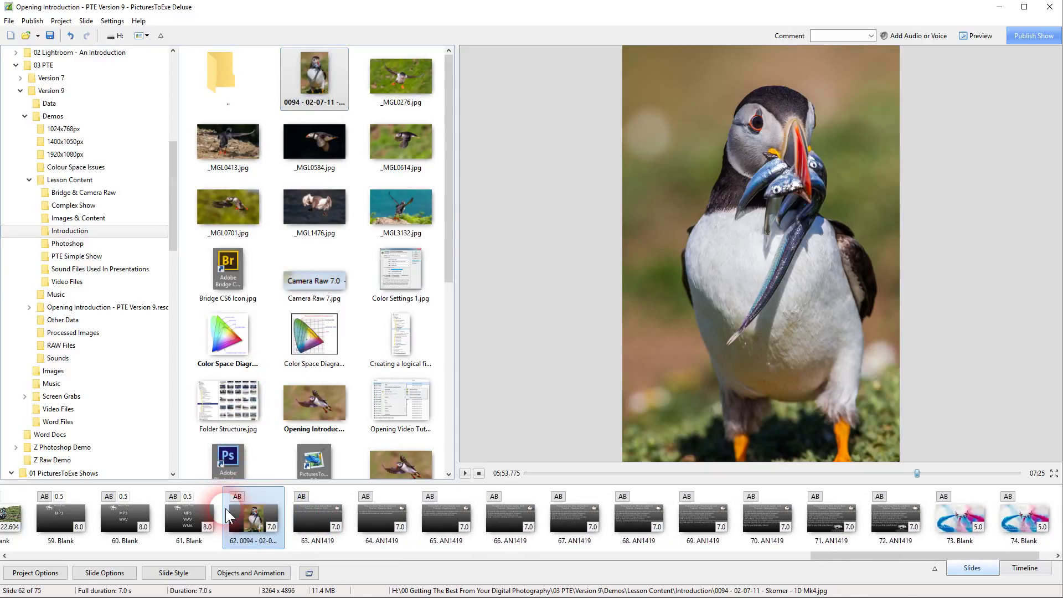
left_click(276, 517)
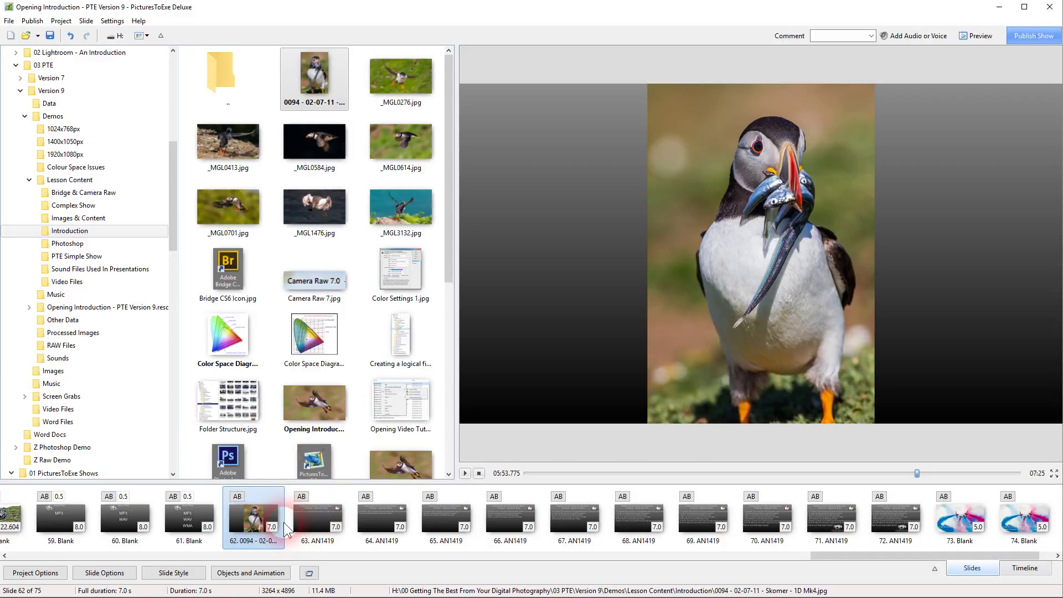
left_click(260, 522)
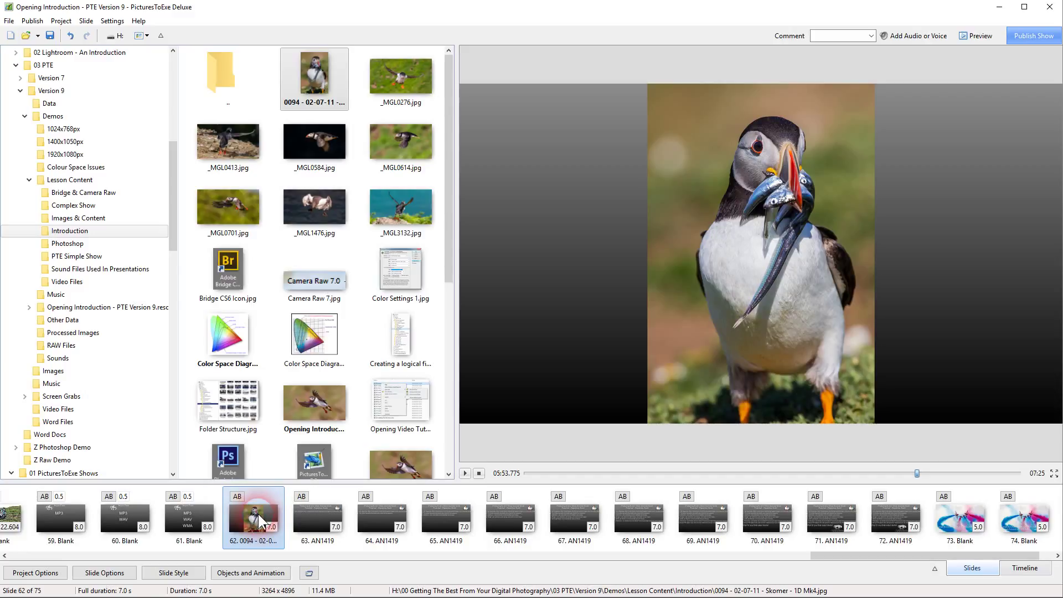
Insert _MGL0276.jpg from the Introduction folder into the show between slides 64 and 65
left_click_drag(307, 411, 410, 504)
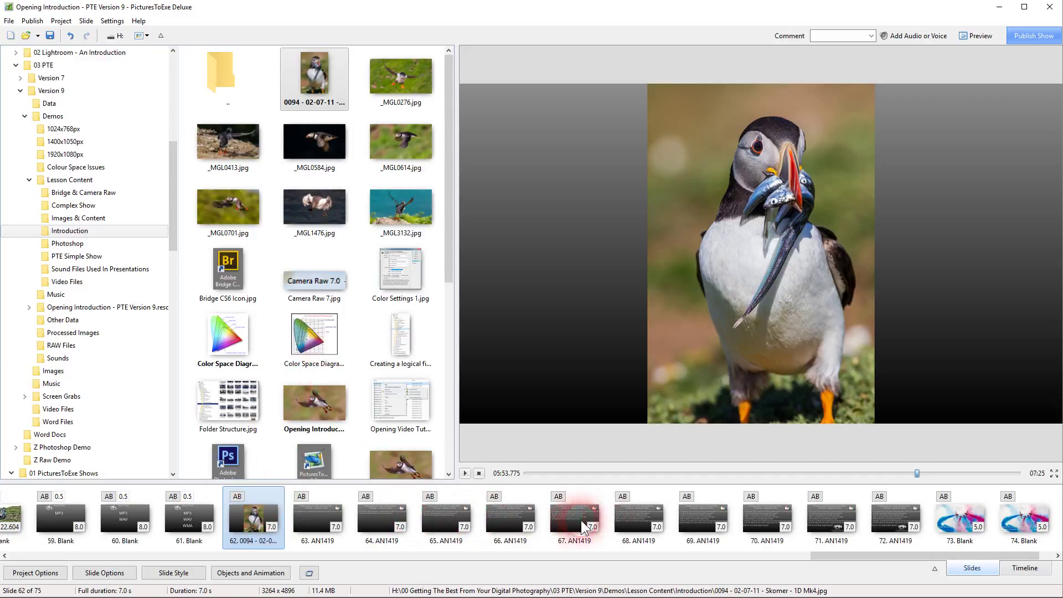
left_click_drag(583, 523, 388, 327)
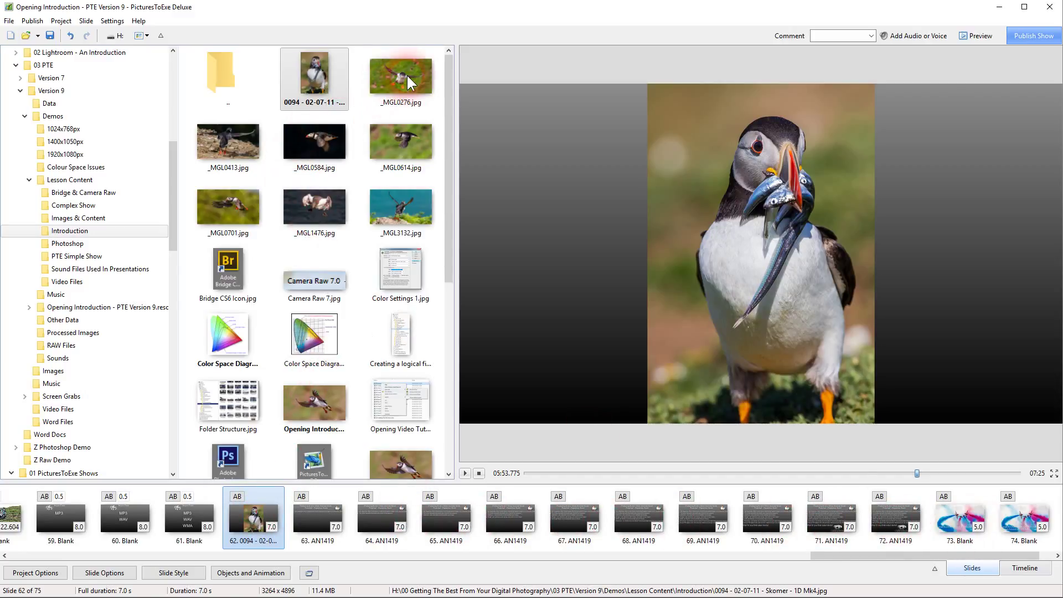
left_click_drag(407, 77, 405, 138)
left_click_drag(437, 404, 415, 505)
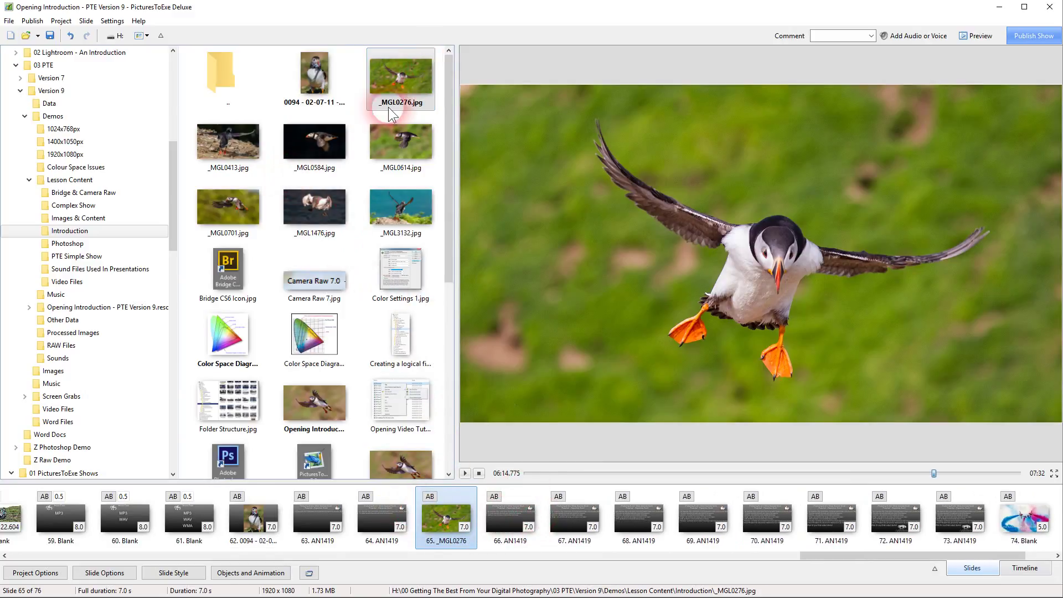
left_click_drag(392, 115, 402, 505)
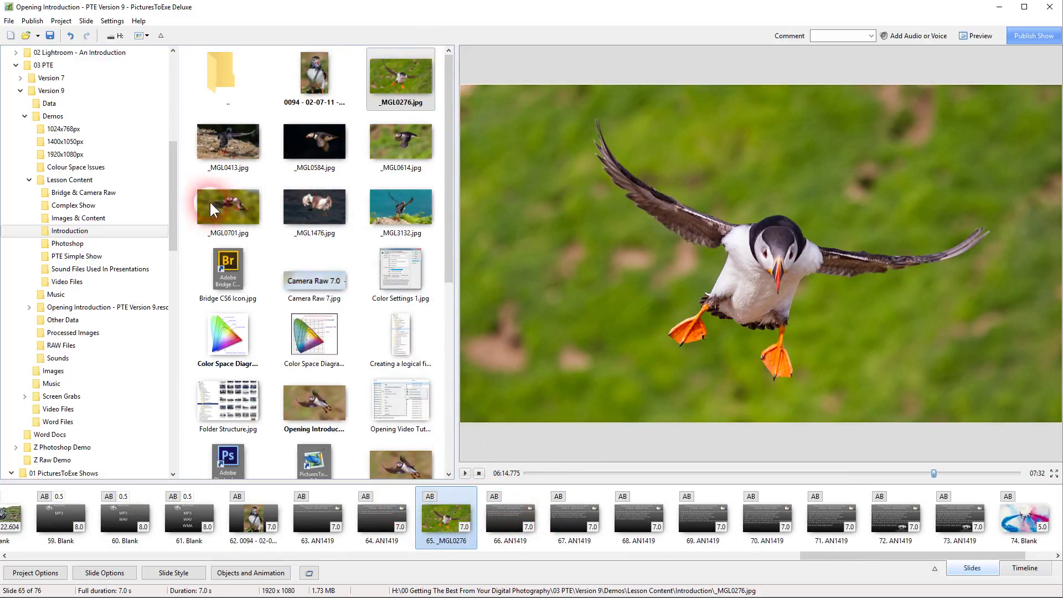
Insert the six images from _MGL0413.jpg to _MGL3132.jpg together after slide 65, and save the project
left_click(234, 139)
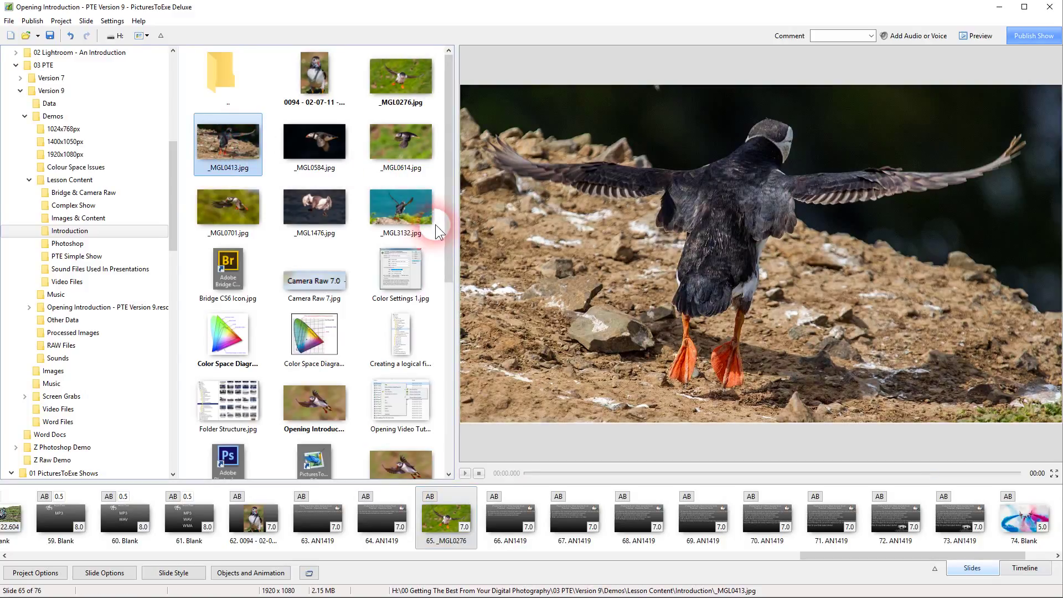
left_click(407, 213, "shift")
left_click_drag(247, 158, 472, 497)
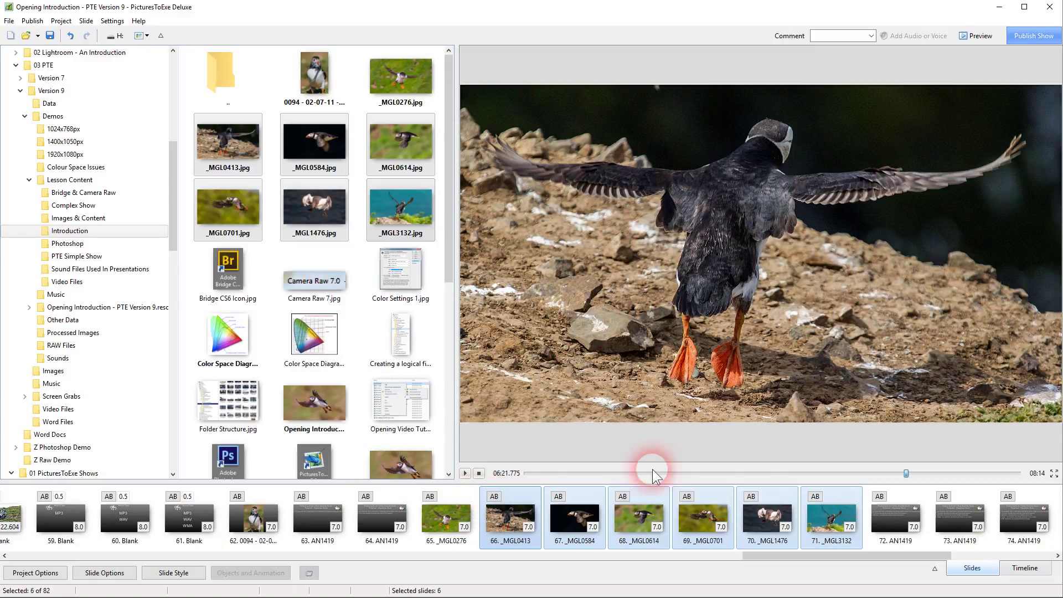
left_click(519, 518)
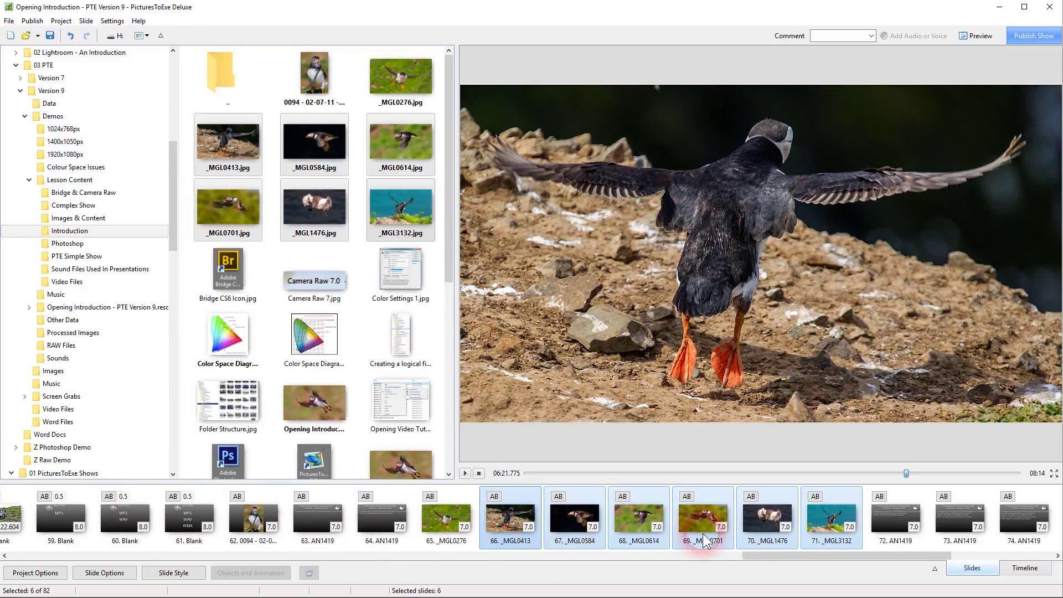
key("ctrl+s")
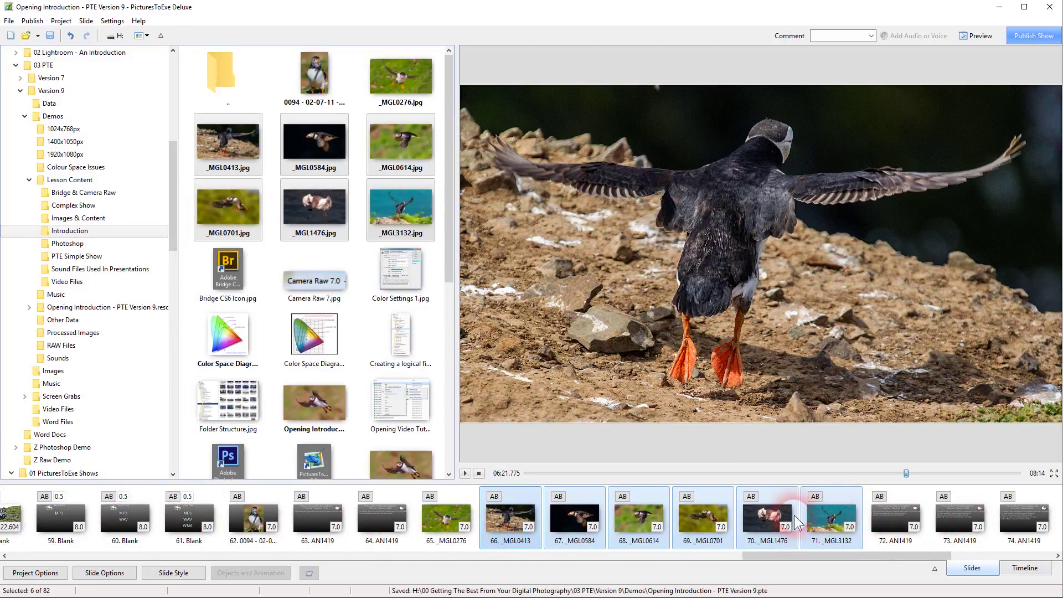
Delete the inserted puffin images, first slides 65 to 71 together and then slide 62
left_click(447, 510)
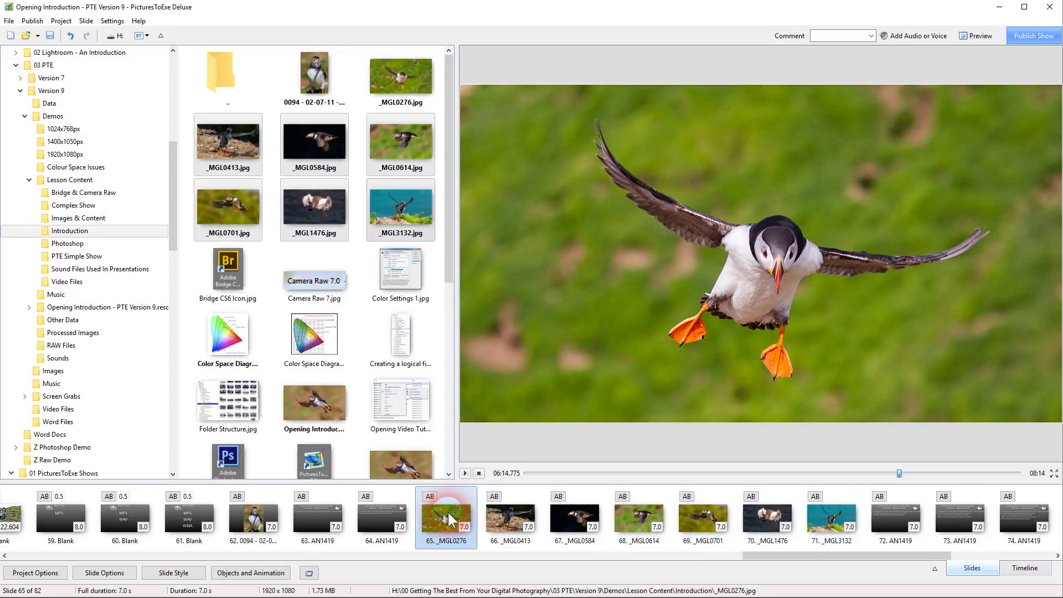
left_click(835, 518, "shift")
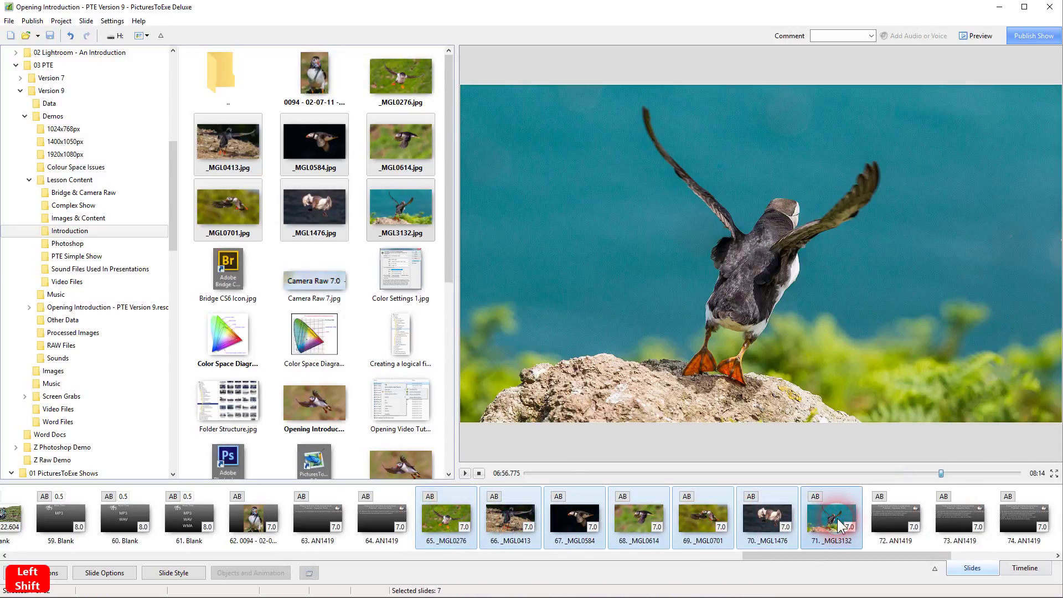
key("Delete")
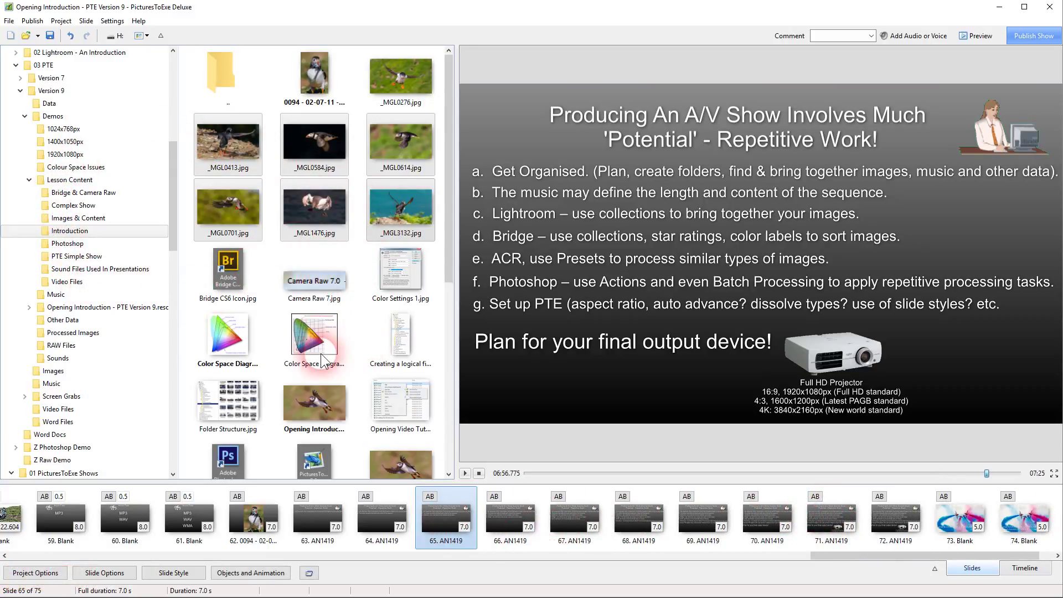
left_click(255, 517)
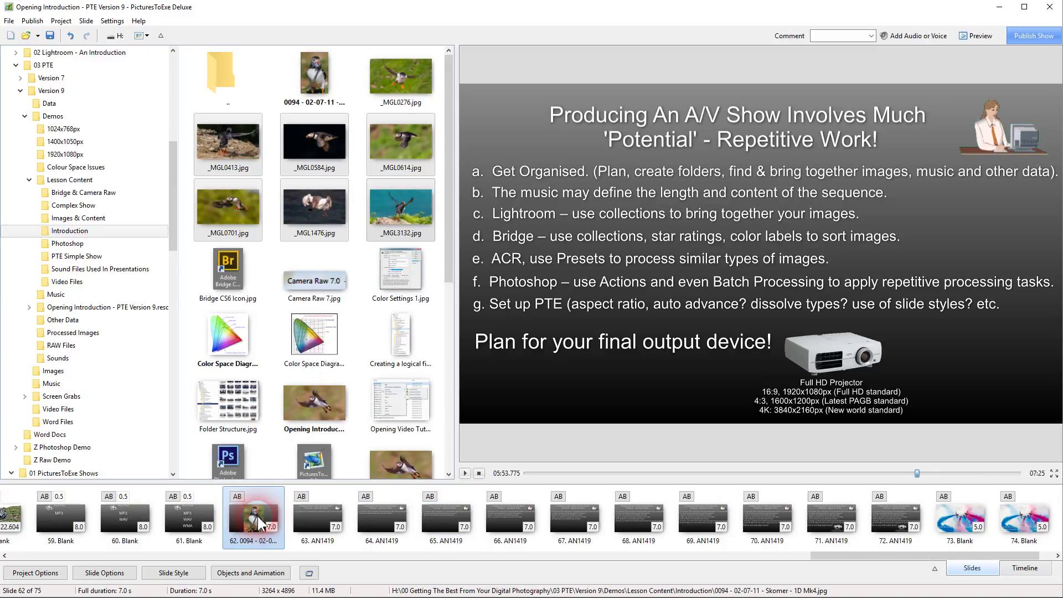
key("Delete")
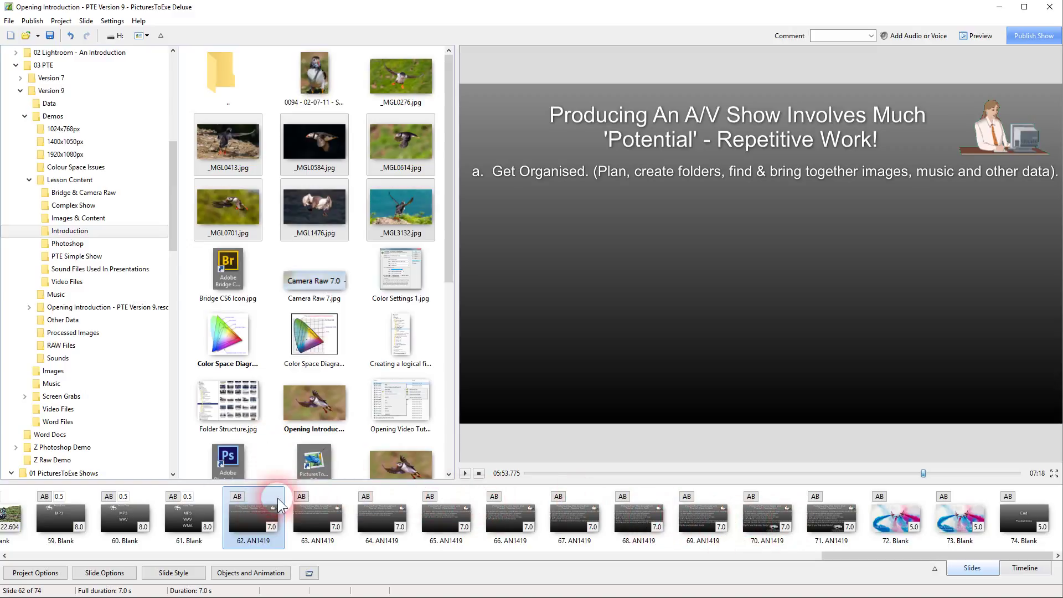
Expand the slide list to the full window and collapse it, and move slide 57 ahead of slide 55 and undo the move
left_click(934, 570)
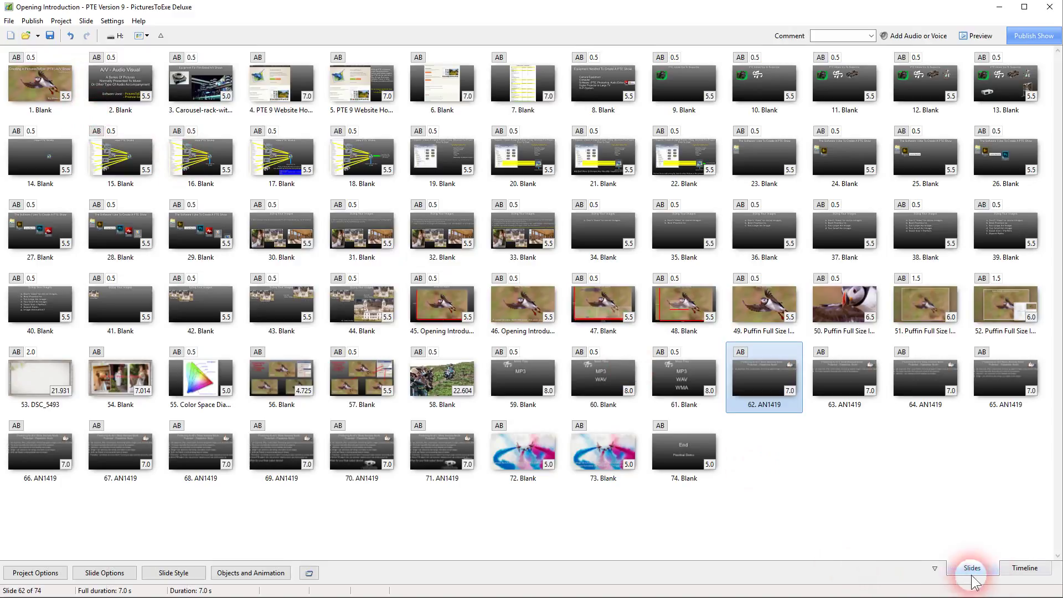
left_click(934, 569)
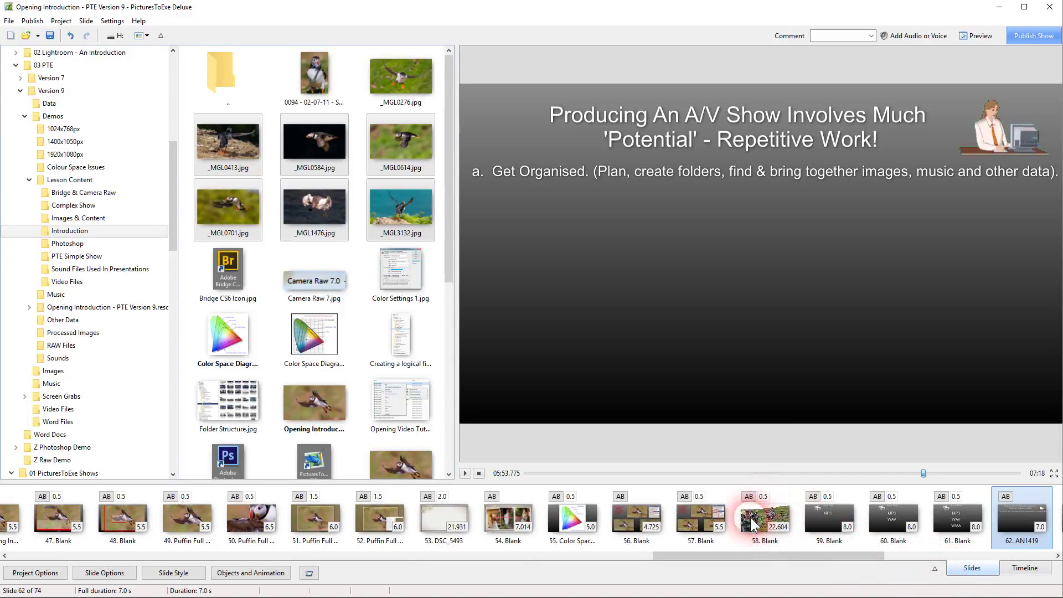
mouse_move(709, 518)
left_mouse_down()
mouse_move(659, 493)
mouse_move(570, 496)
mouse_move(552, 516)
left_mouse_up()
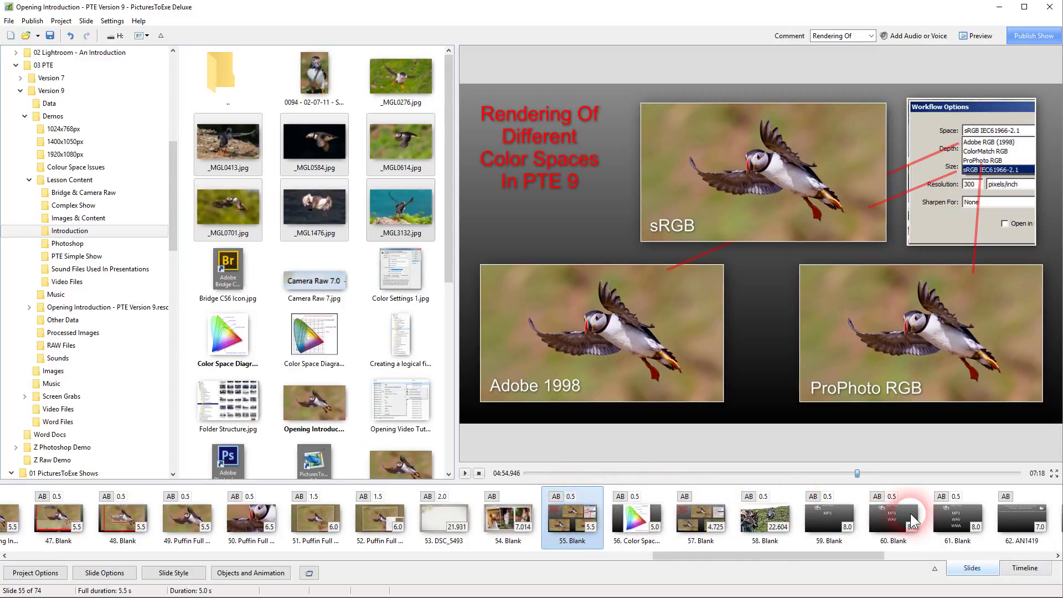
key("ctrl+z")
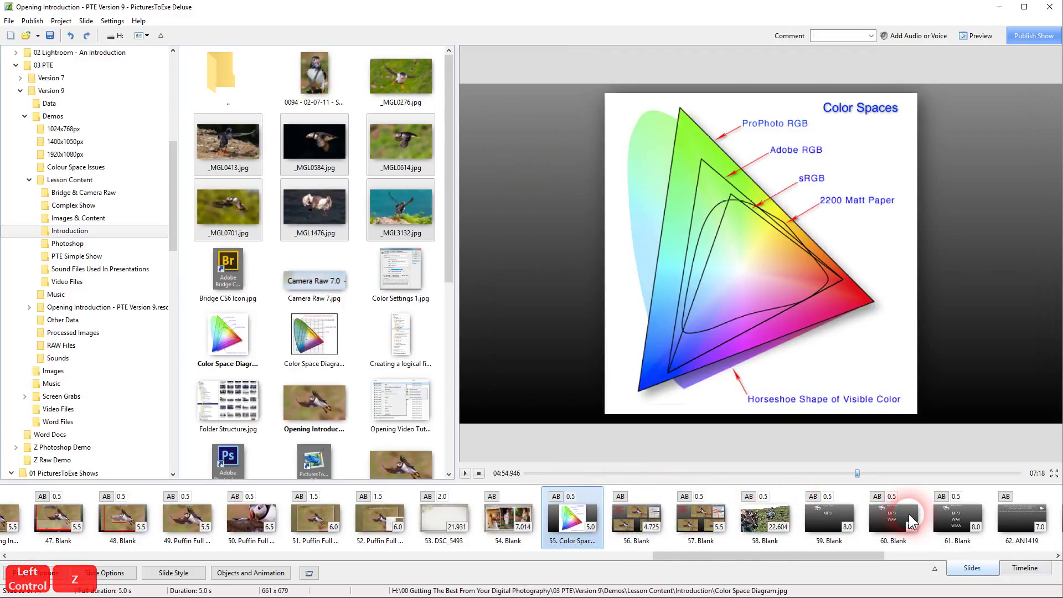
Expand the slide list to the full window, and move slide 1 to the end of the show and back to the start
left_click(933, 569)
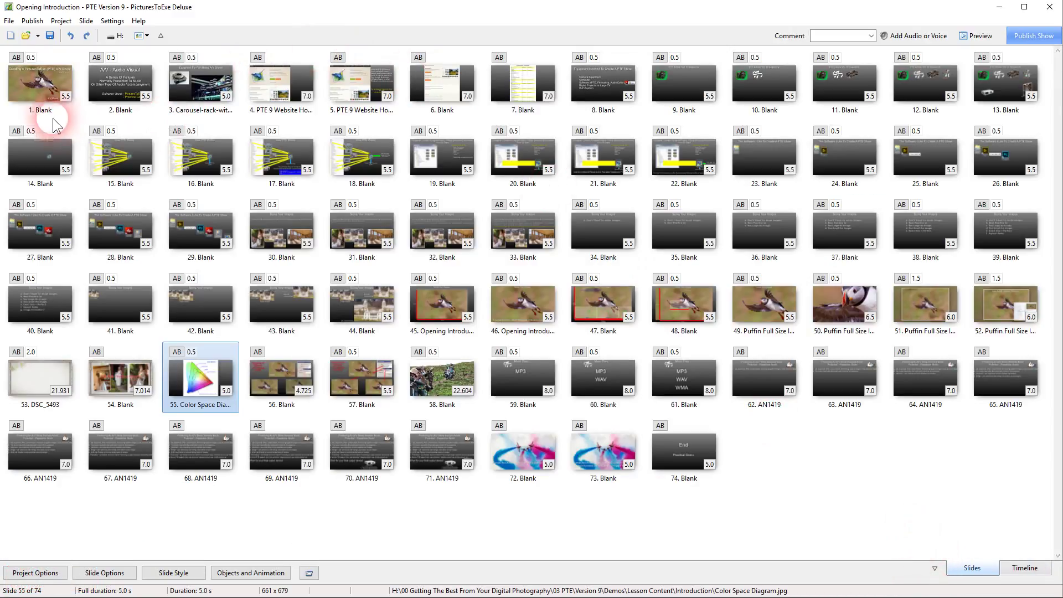
left_click(38, 92)
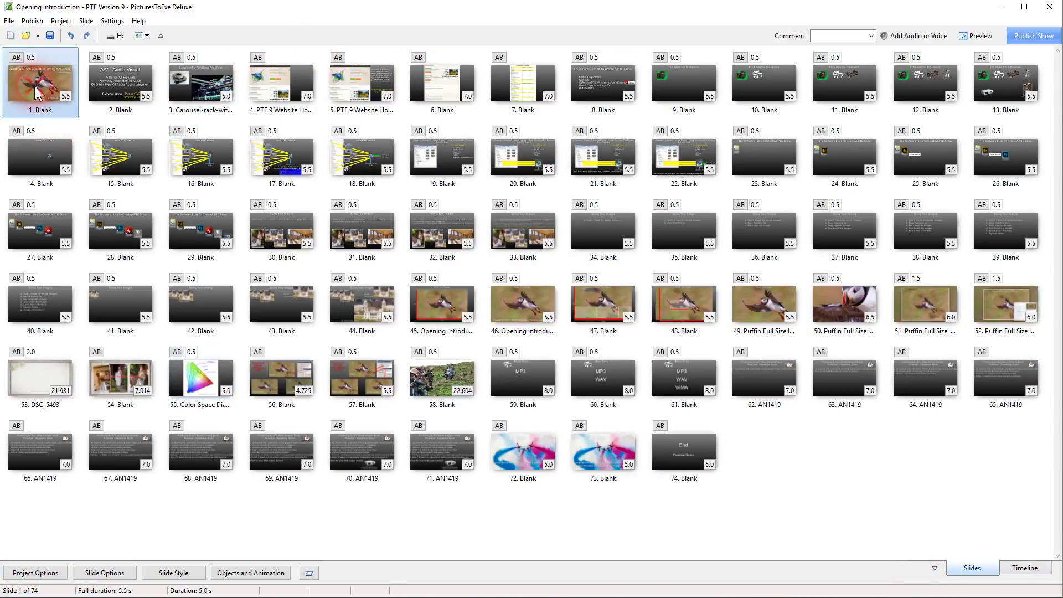
left_click_drag(36, 94, 716, 446)
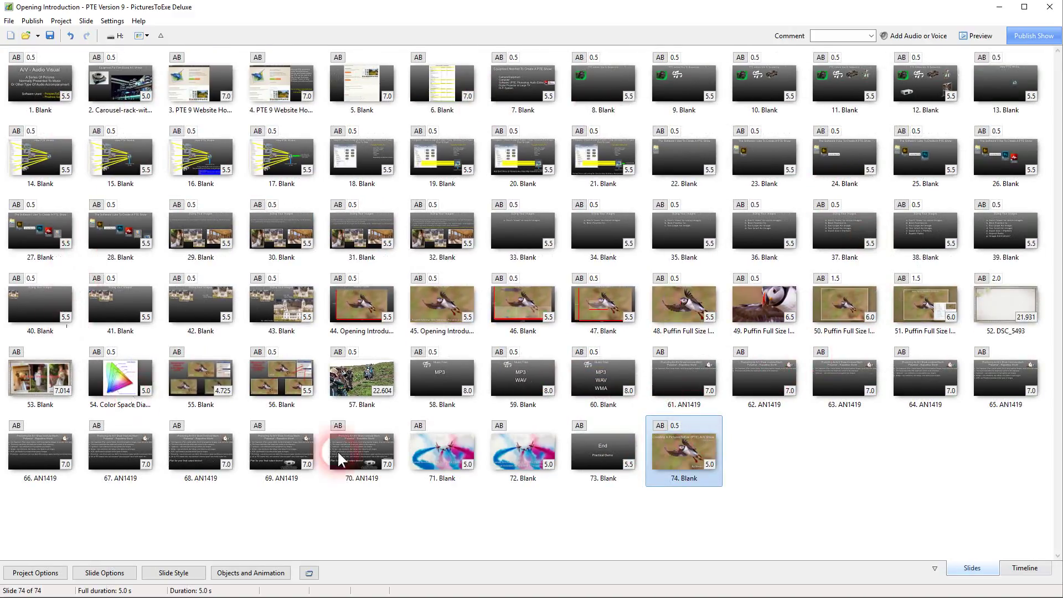
left_click_drag(696, 477, 12, 84)
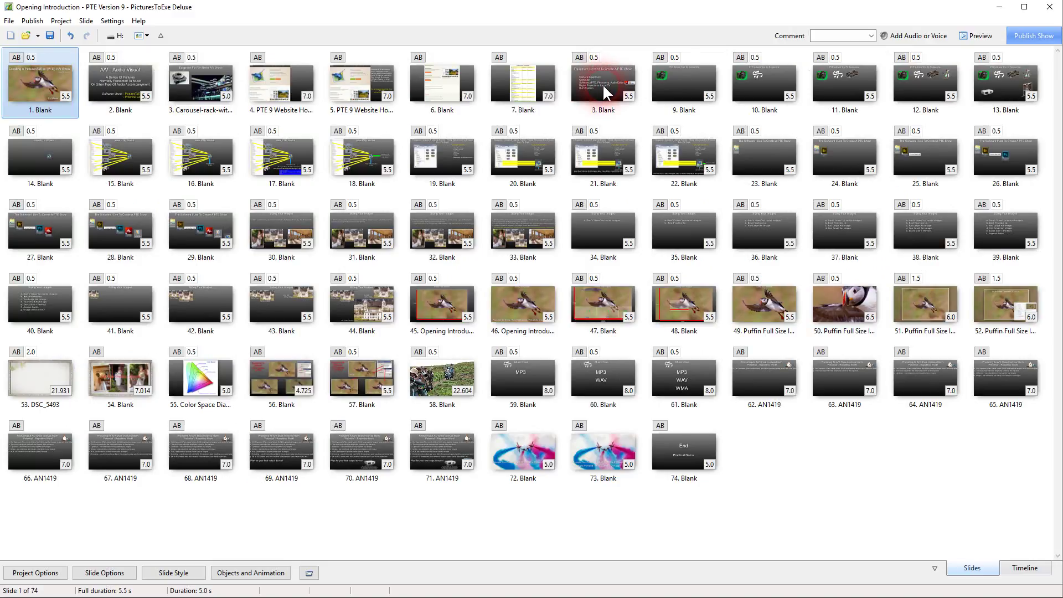
Move slides 8 to 13 together to the end of the show, and undo the move
left_click(602, 84)
left_click(978, 98, "shift")
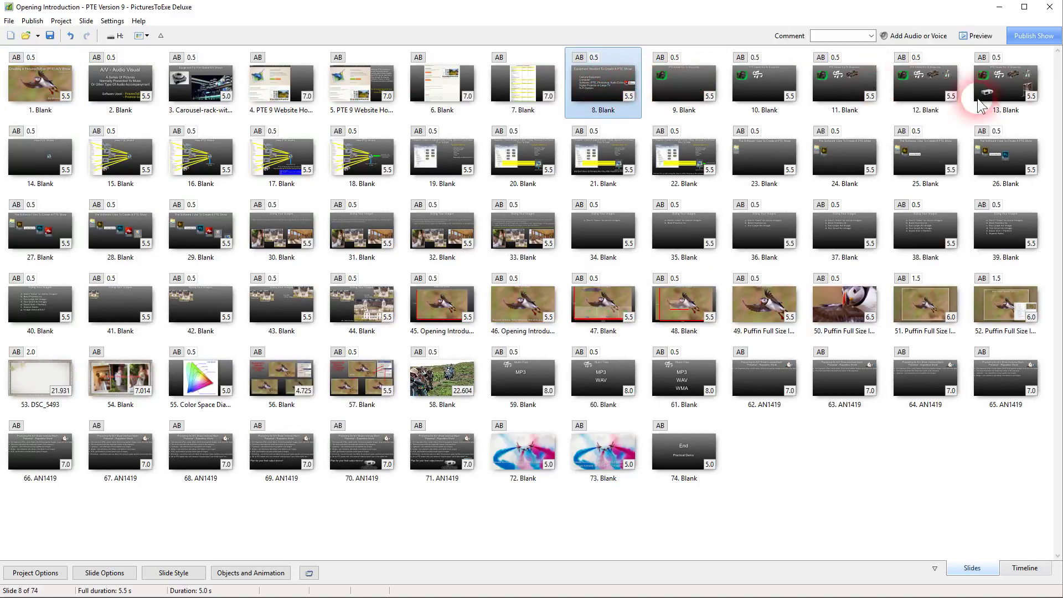
left_click_drag(605, 81, 748, 460)
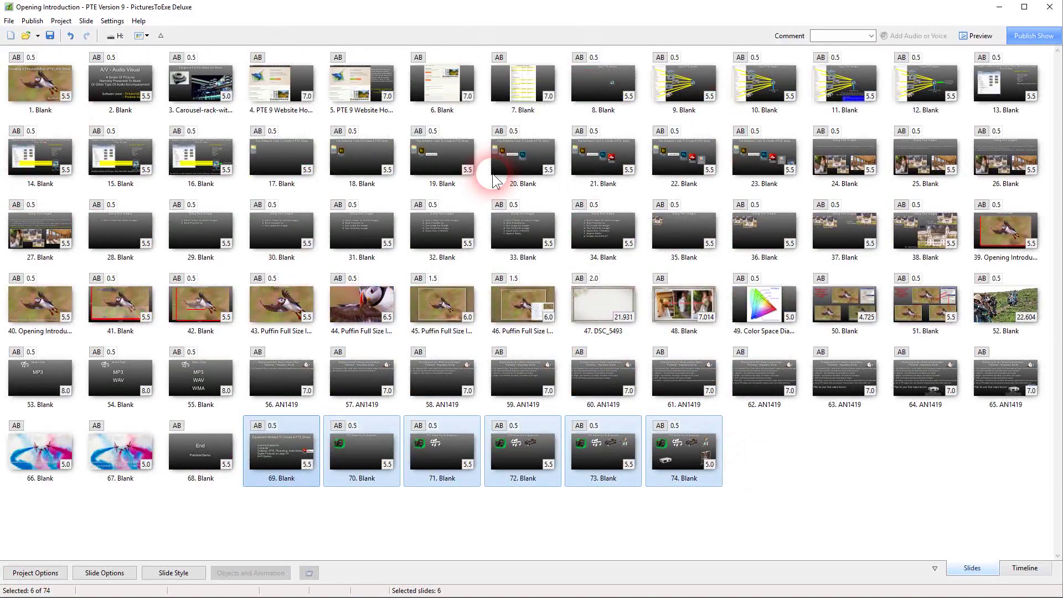
key("ctrl+z")
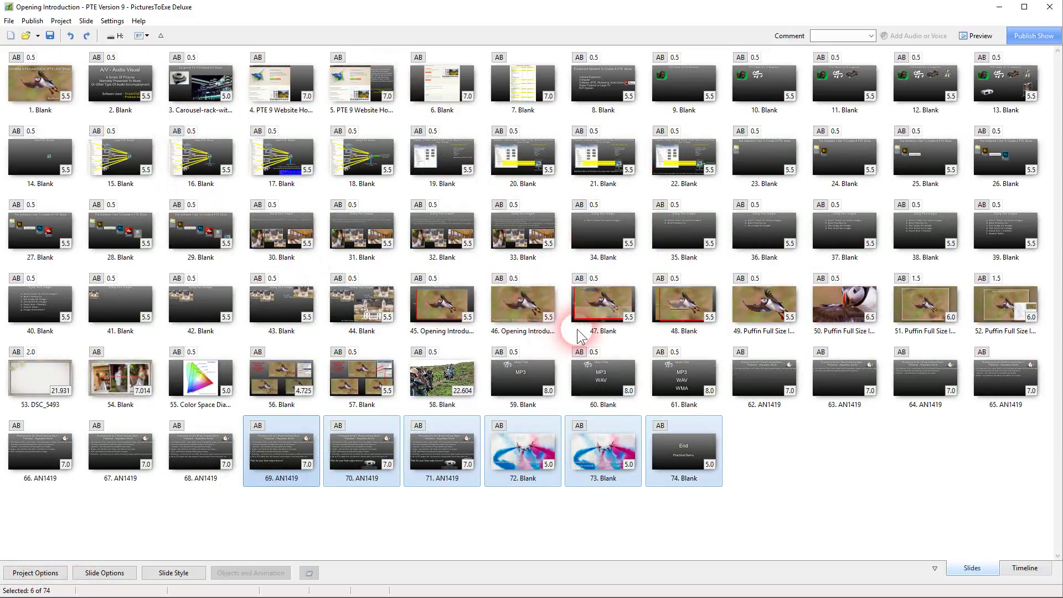
Delete slide 47 from the show and undo the deletion
left_click(603, 305)
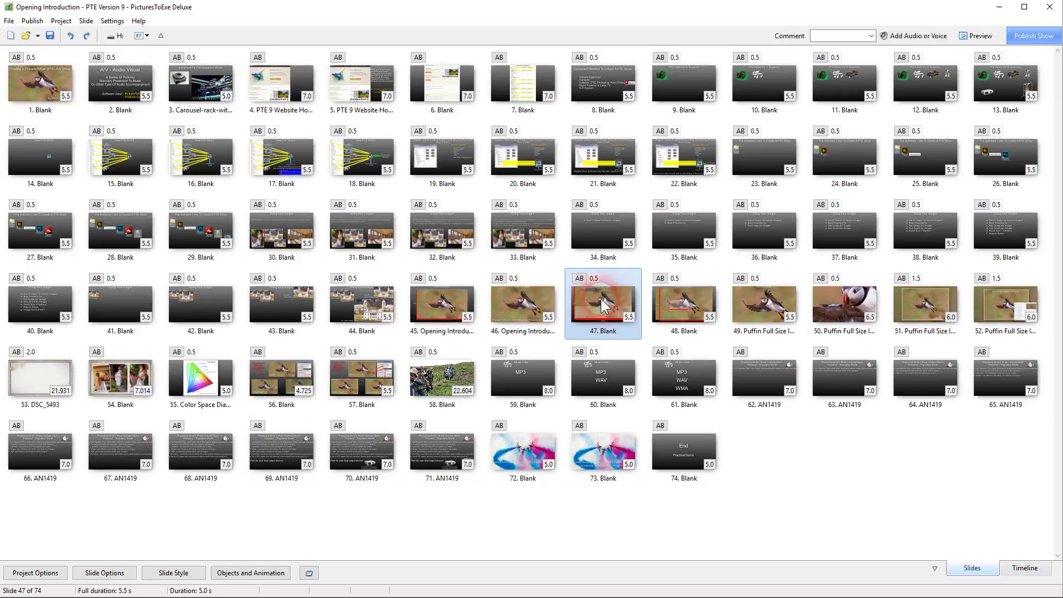
key("Delete")
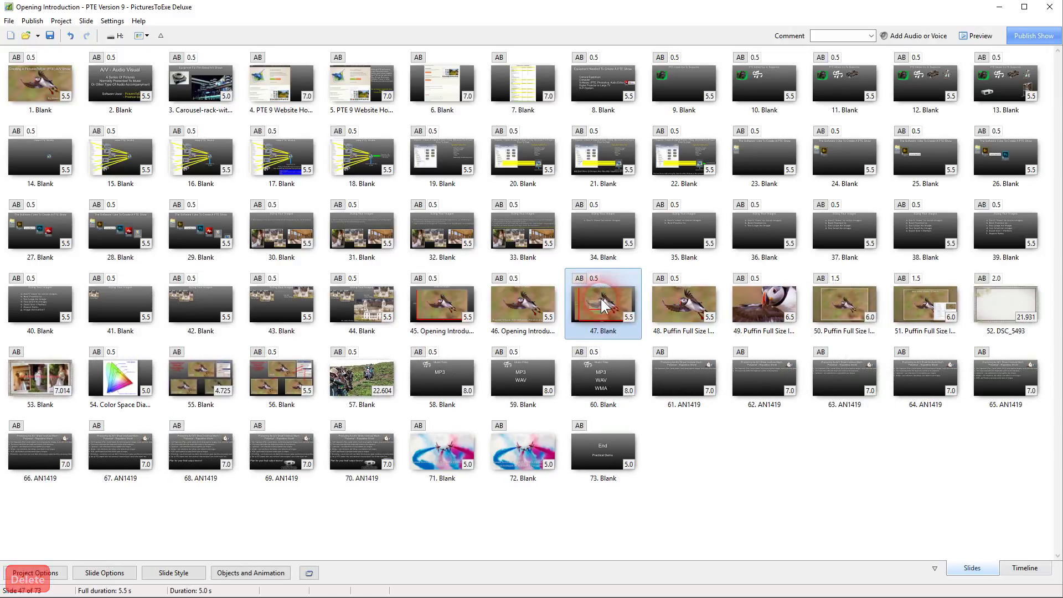
key("ctrl+z")
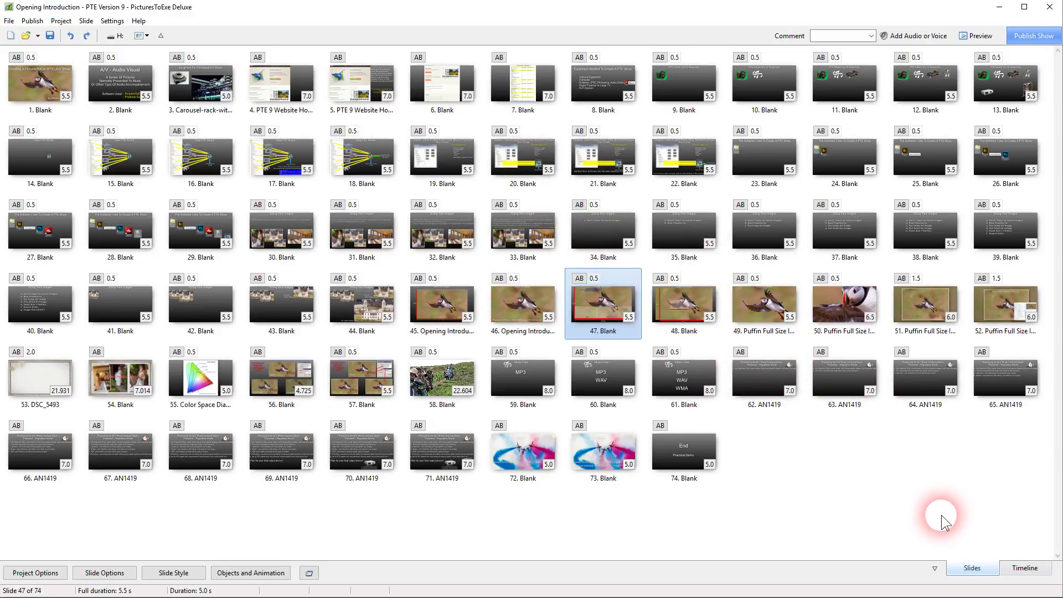
Collapse the full-window slide list and, in the Timeline view, play the show from slide 46 into slide 48, then stop playback
left_click(935, 571)
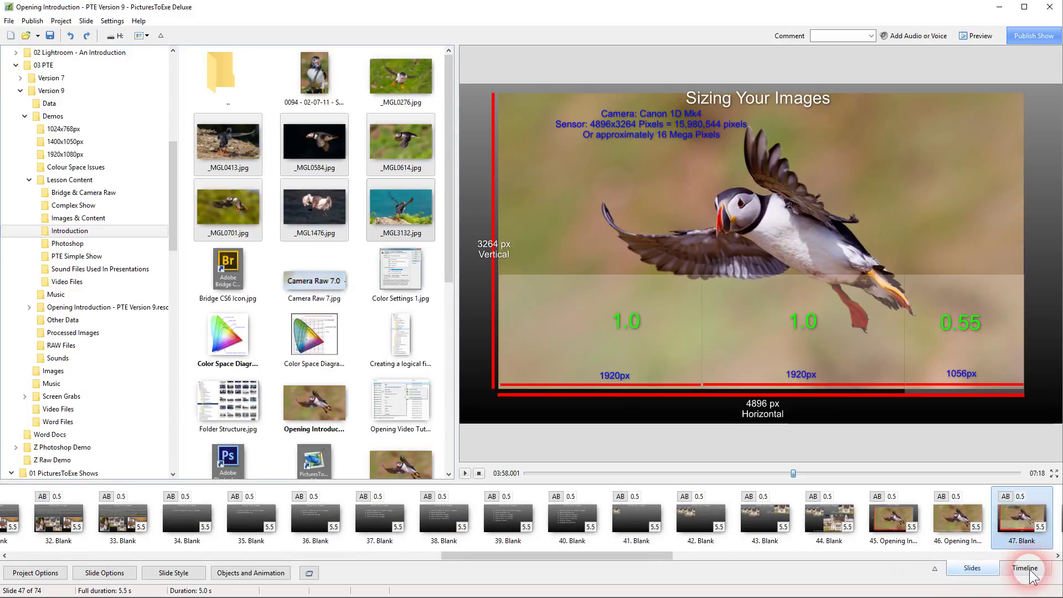
left_click(1025, 568)
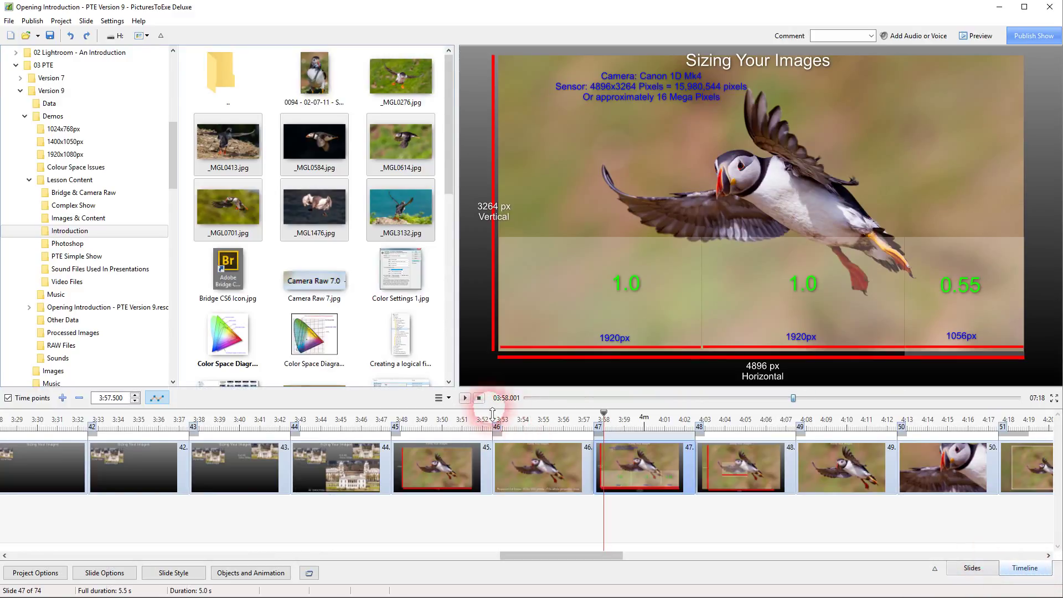
left_click_drag(604, 418, 539, 422)
left_click(465, 397)
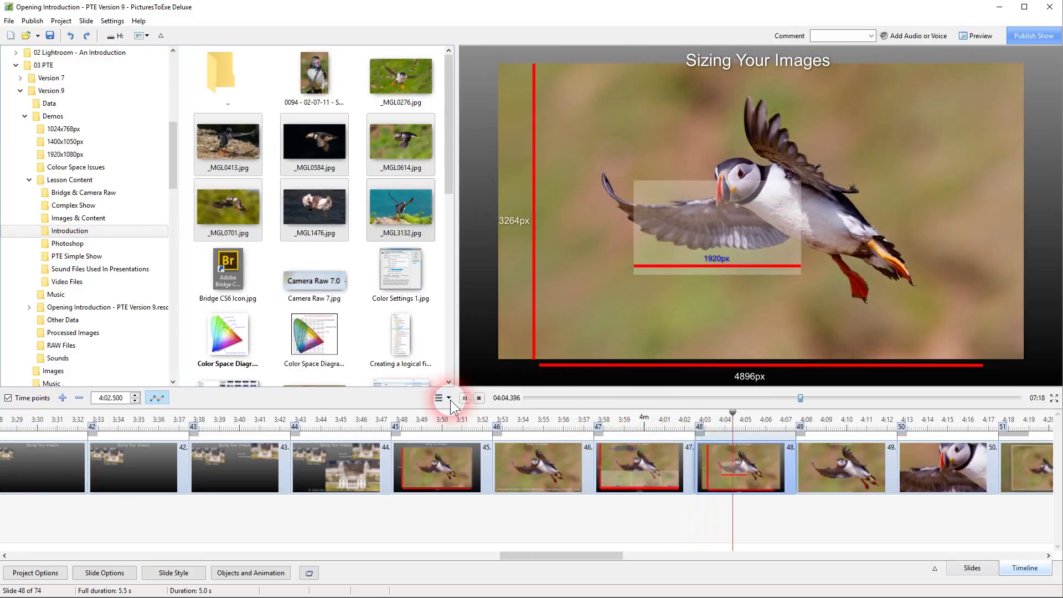
left_click(478, 398)
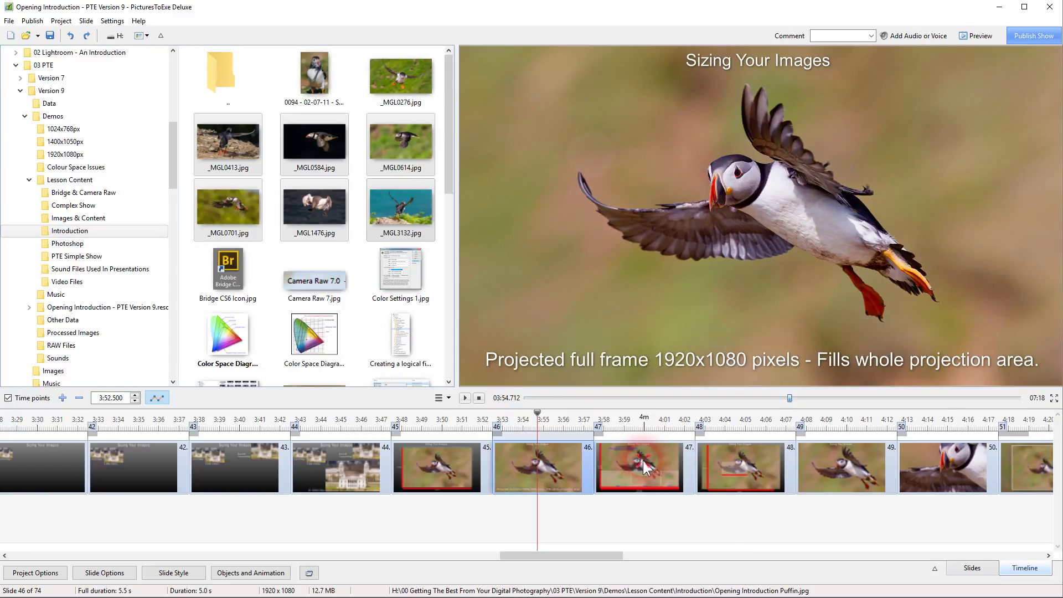
Move slide 47 on the timeline to start at about 4:00.6, and undo the move
left_click_drag(643, 460, 712, 477)
left_click(553, 454)
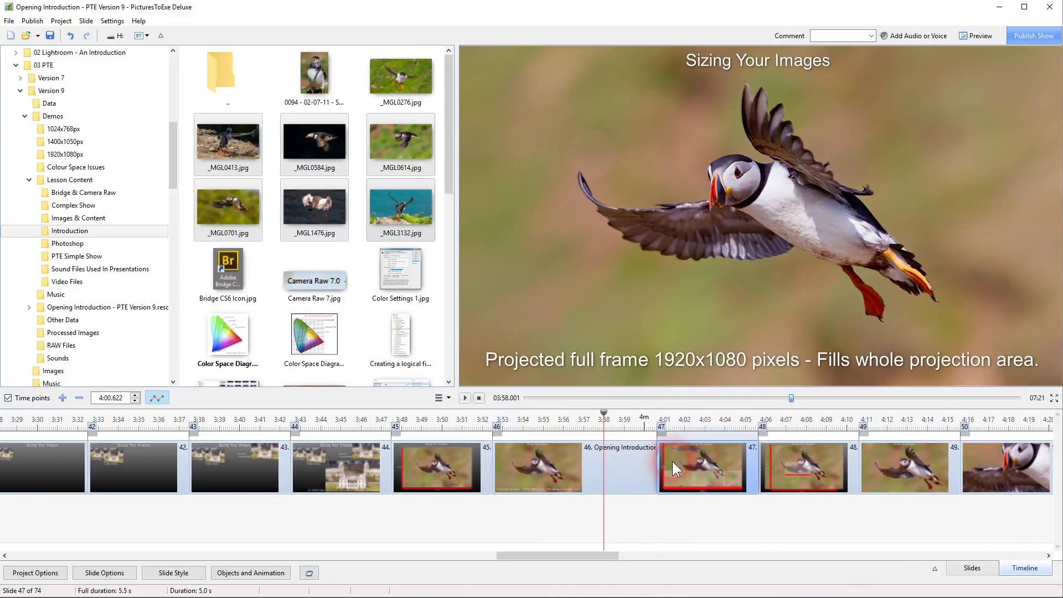
key("ctrl+z")
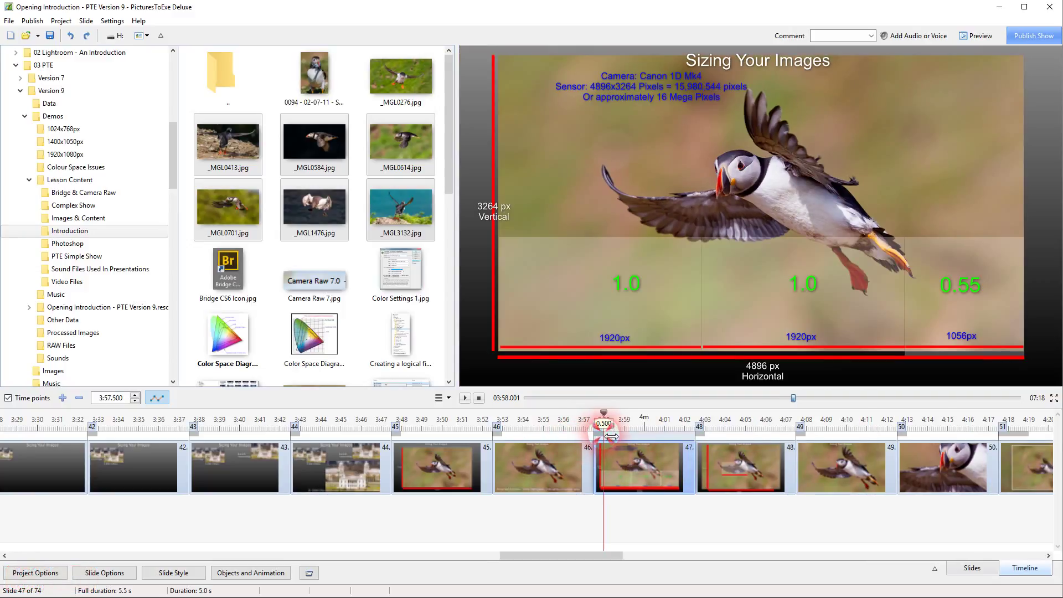
Lengthen the transition into slide 47 to about 2.4 s on the timeline, play it, and undo the change
mouse_move(611, 436)
left_mouse_down()
mouse_move(646, 439)
mouse_move(570, 411)
left_mouse_up()
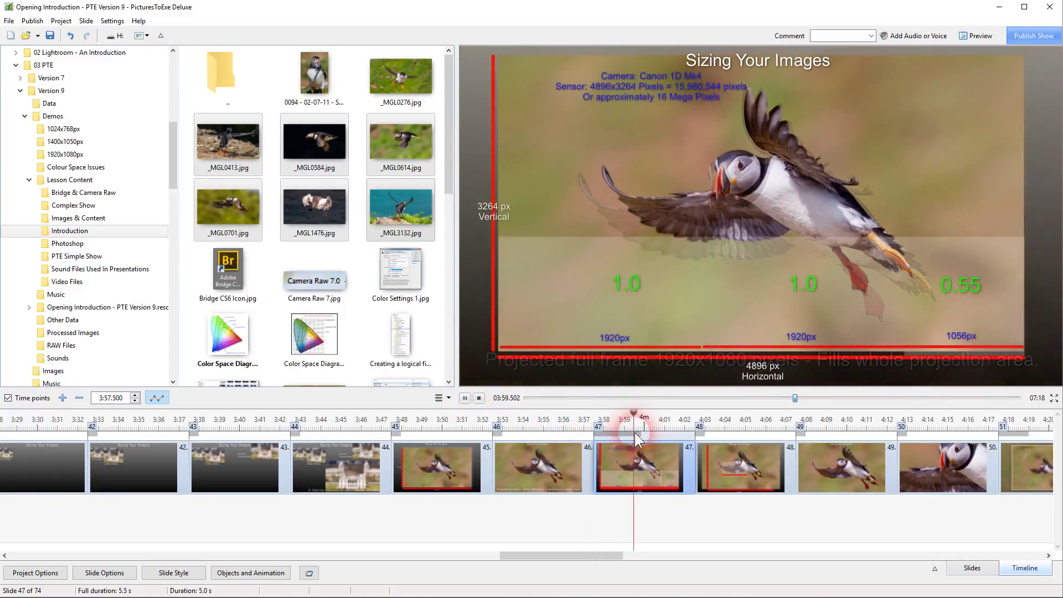
left_click(463, 398)
left_click(550, 414)
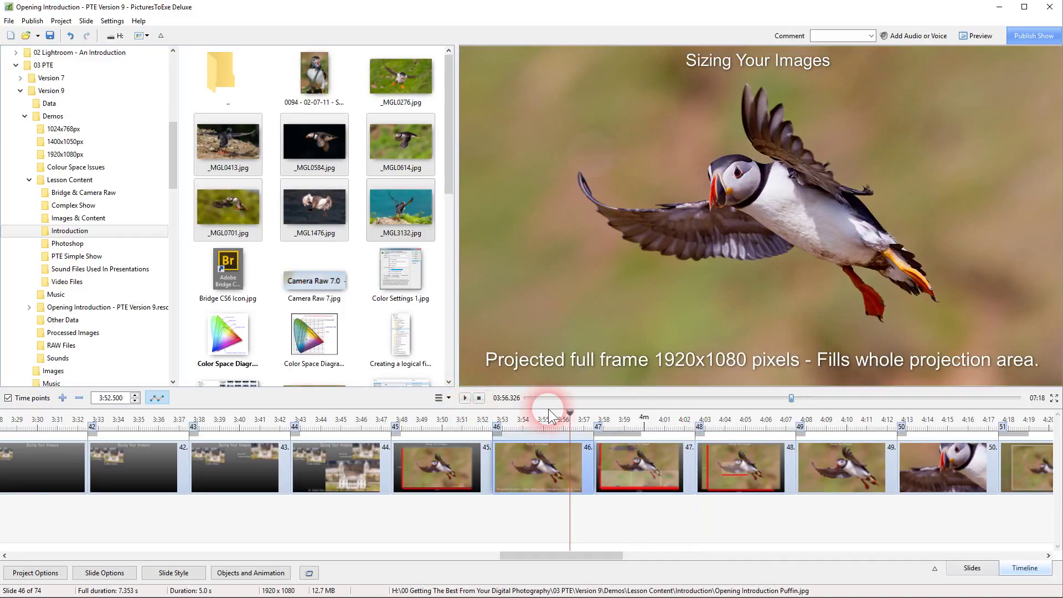
key("ctrl+z")
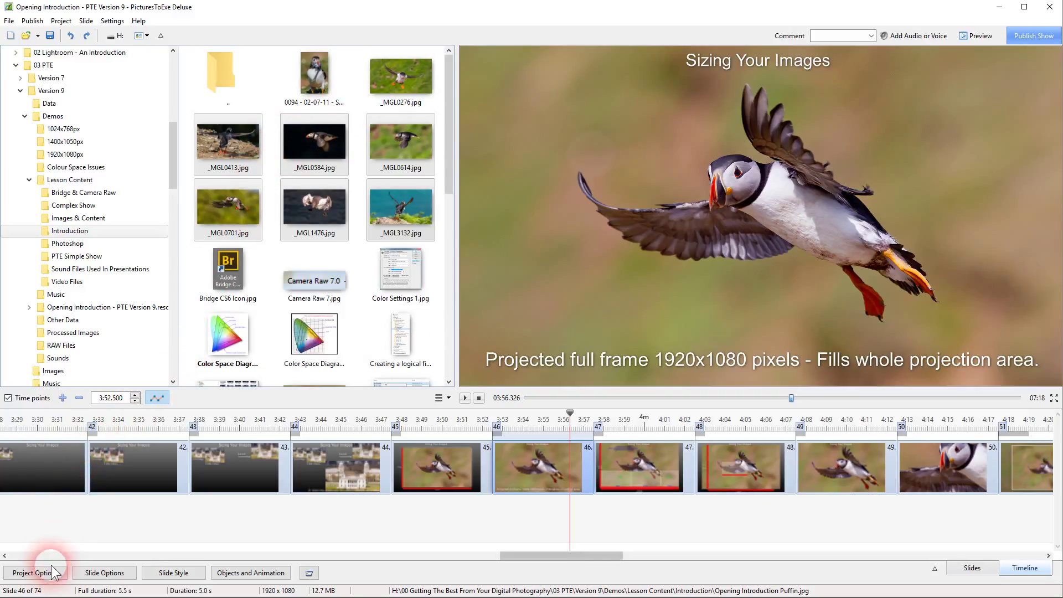
View the main Project Options, and examine the Transition and Main settings in the Slide Options of slide 46
left_click(36, 573)
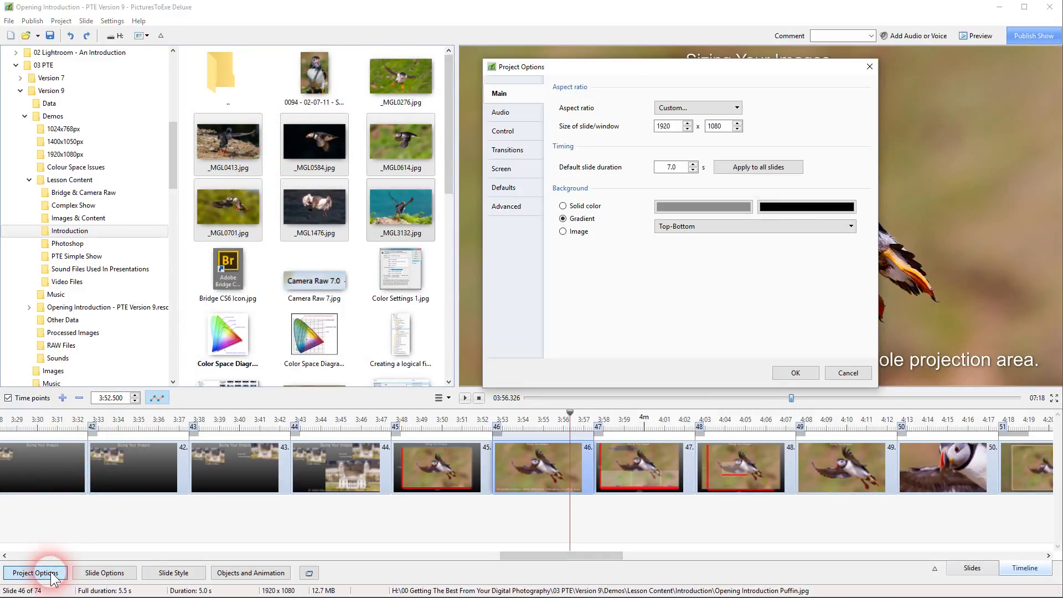
left_click(844, 373)
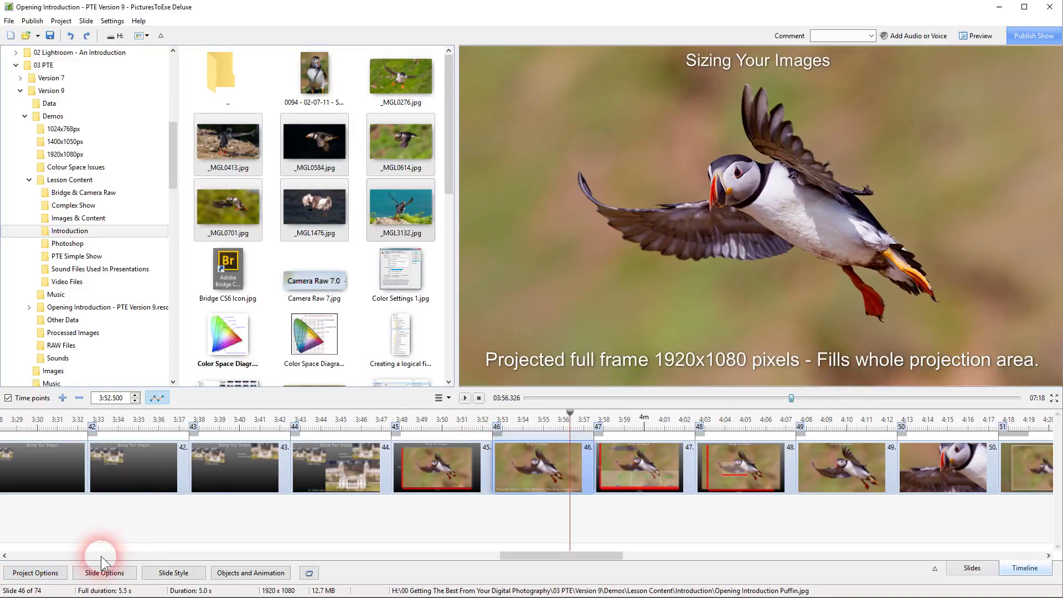
left_click(105, 573)
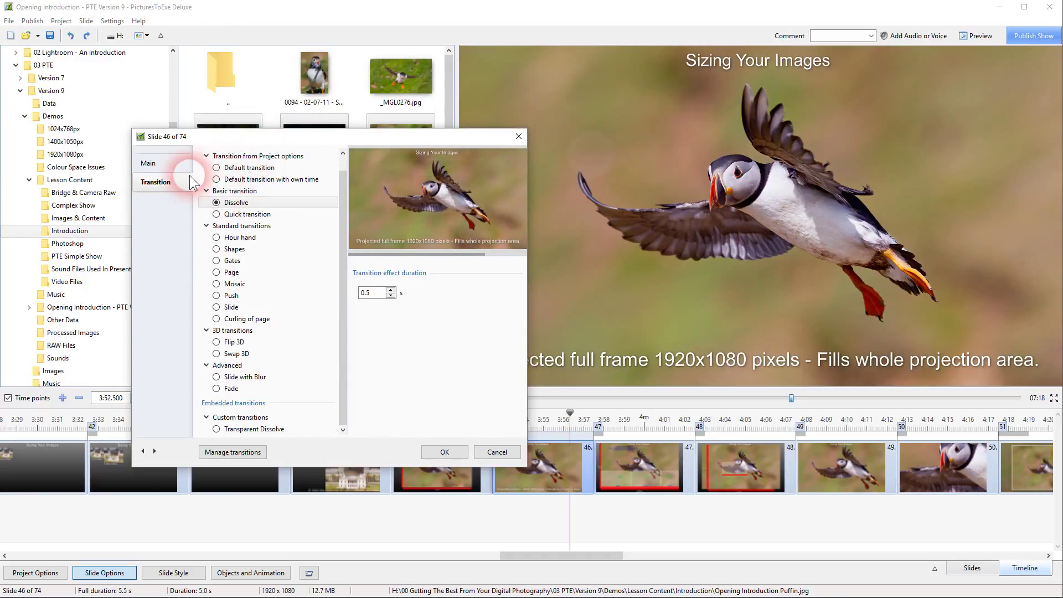
left_click(148, 163)
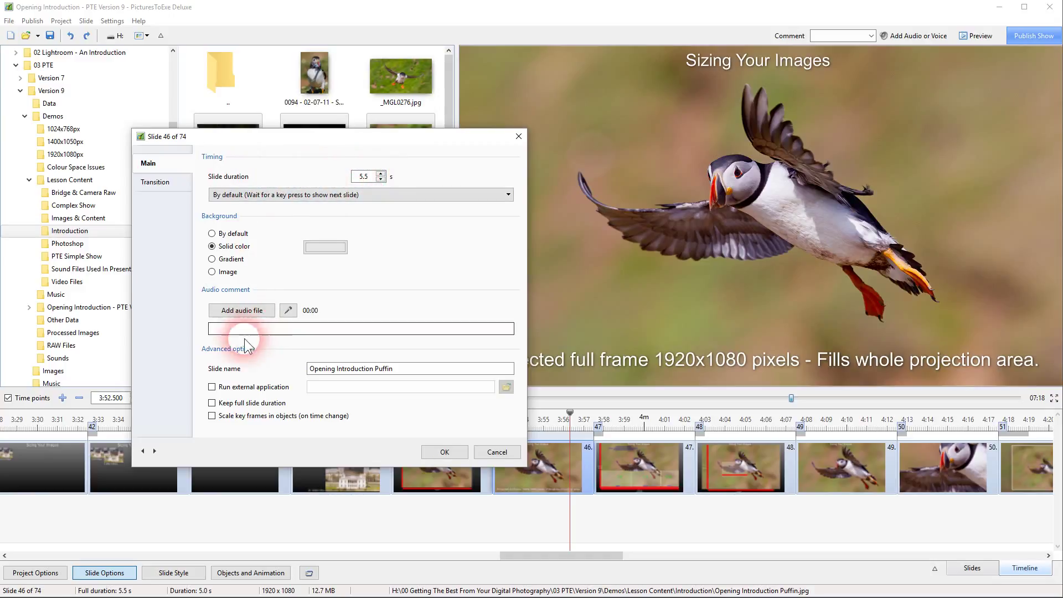
left_click(437, 455)
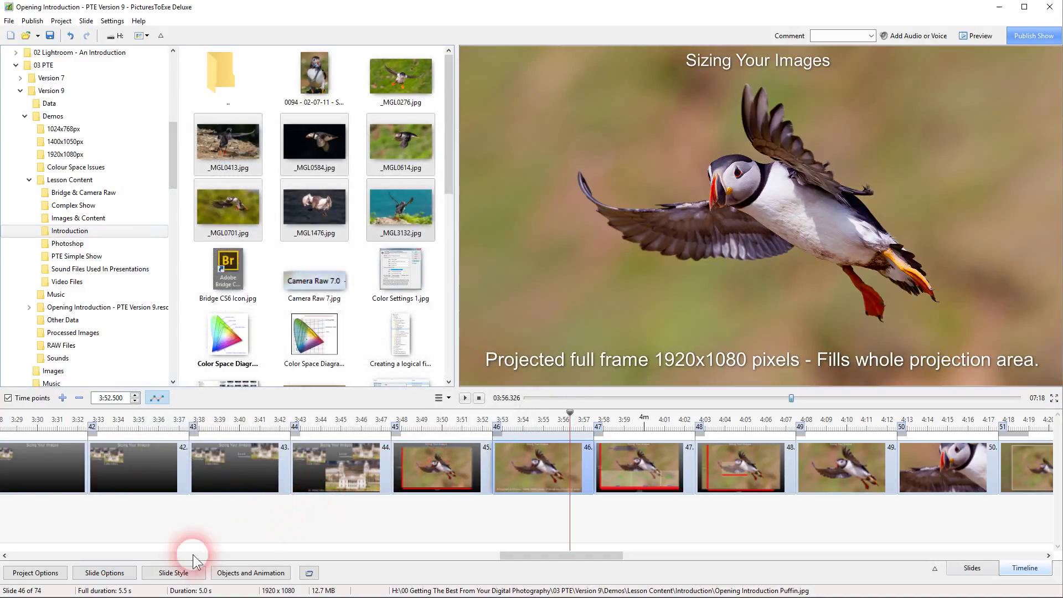
Examine the slide styles for slide 46, previewing the Basic style Album and the Wedding styles, and close without applying one
left_click(168, 573)
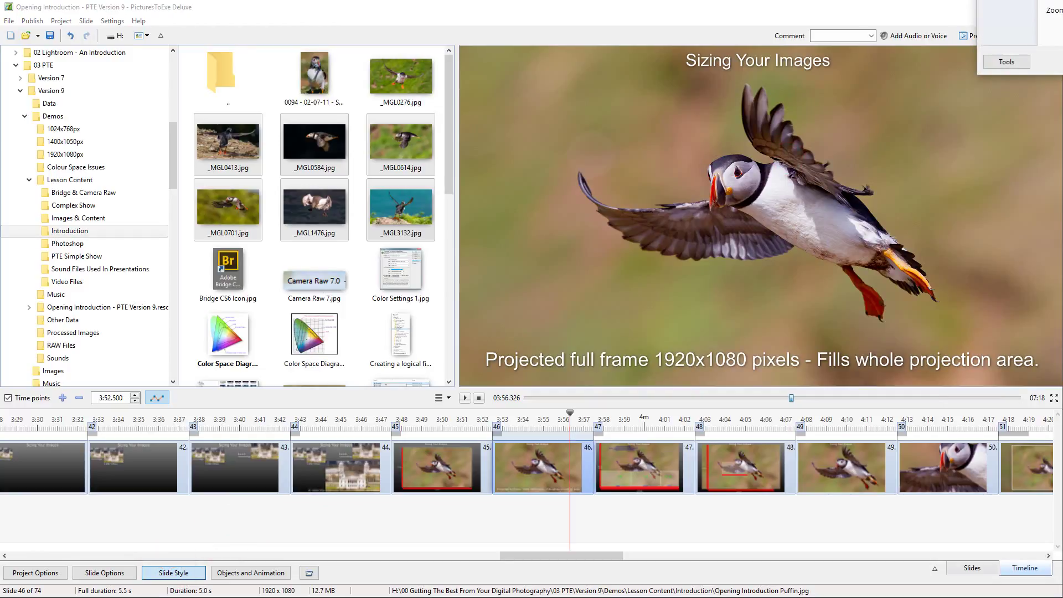
left_click_drag(487, 42, 393, 72)
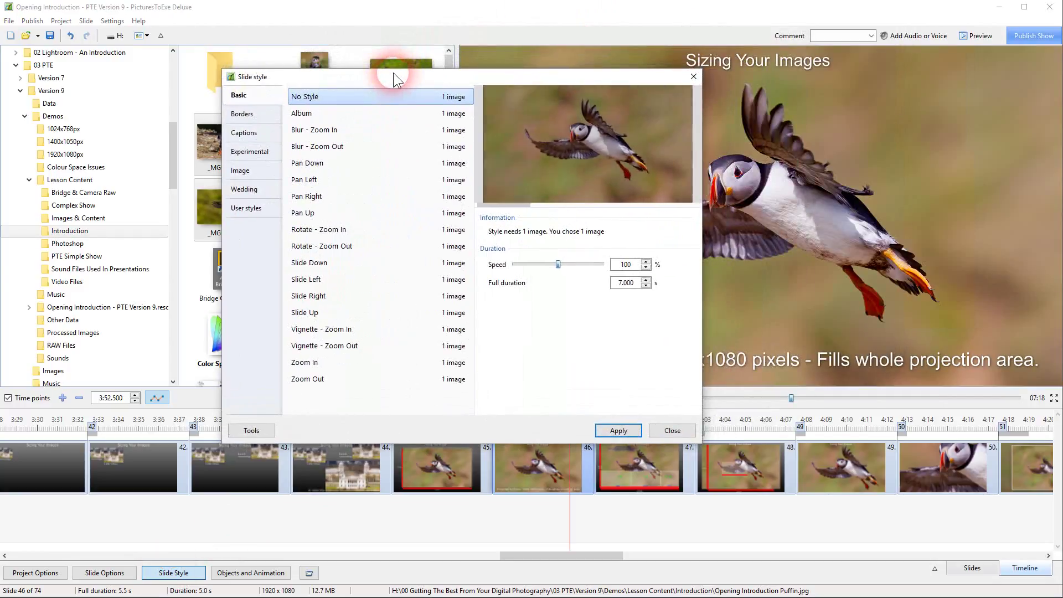
left_click(313, 114)
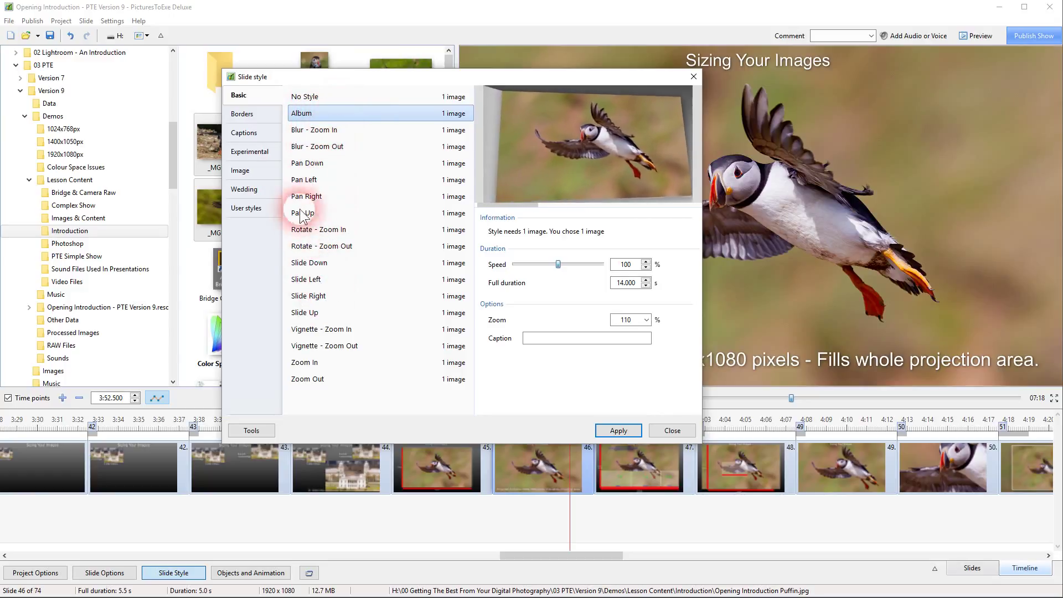
left_click(246, 191)
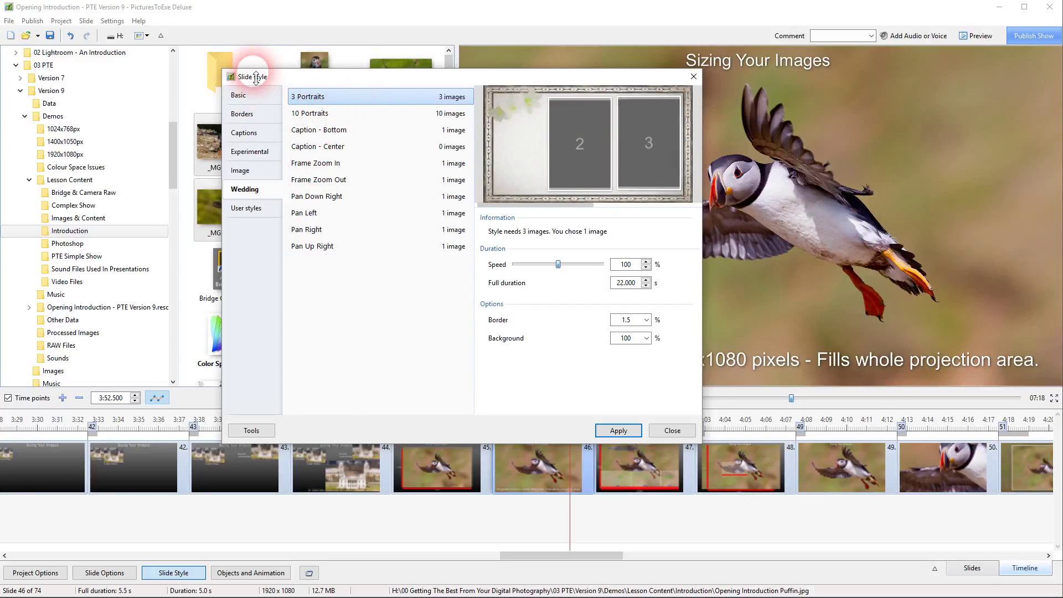
left_click(670, 431)
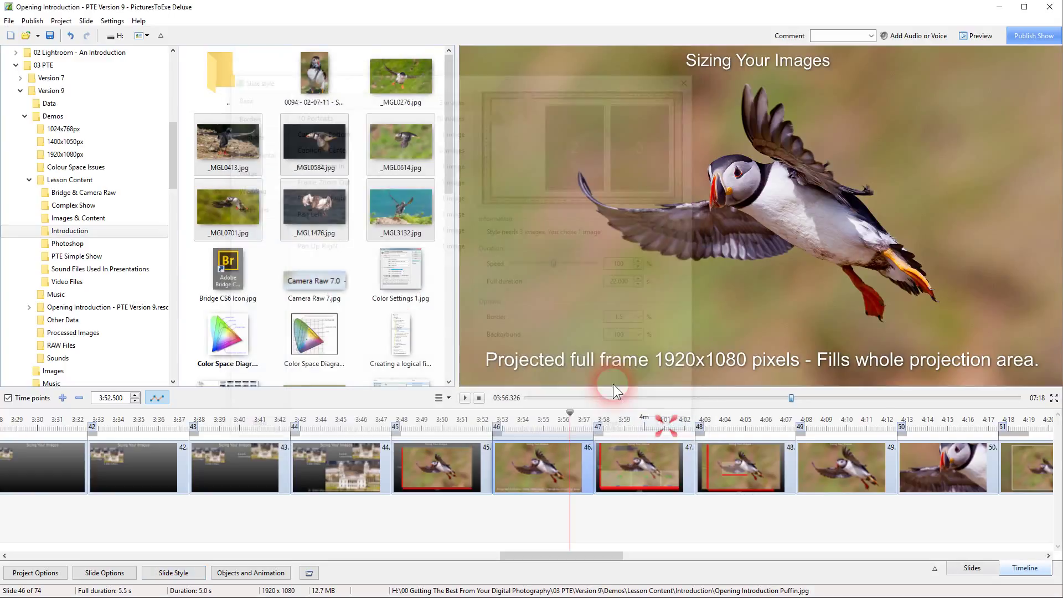
Open slide 46 in the Objects and Animation editor to view its objects and properties, and return to the main window
left_click(251, 572)
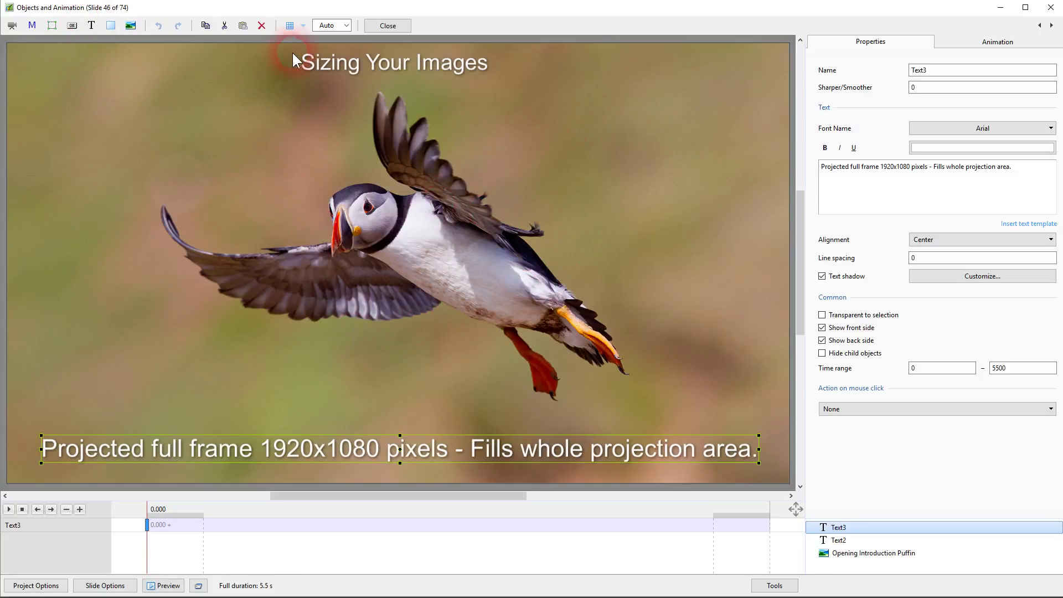
left_click(387, 26)
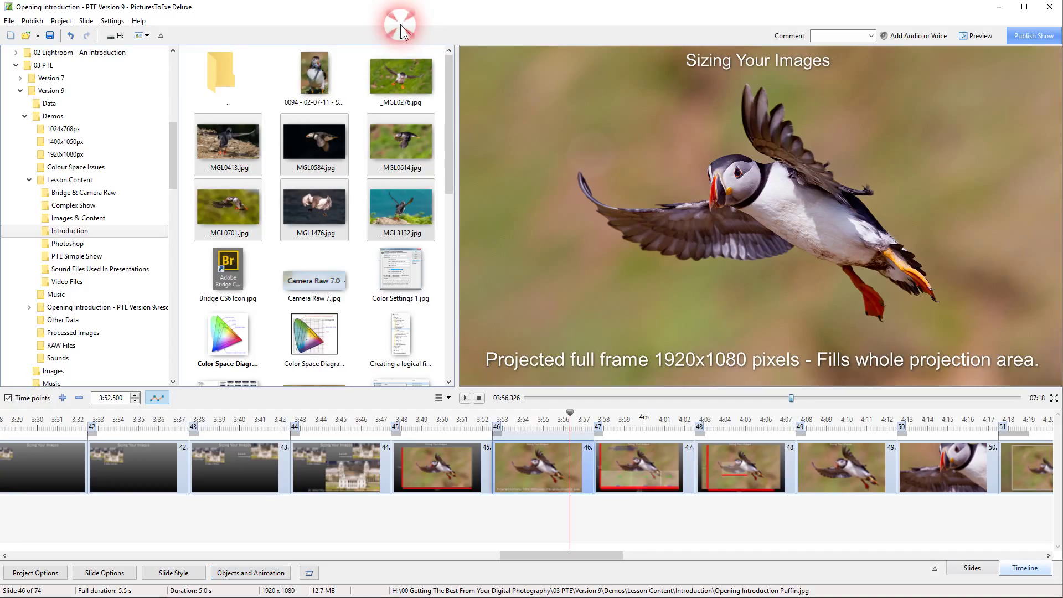
left_click(507, 271)
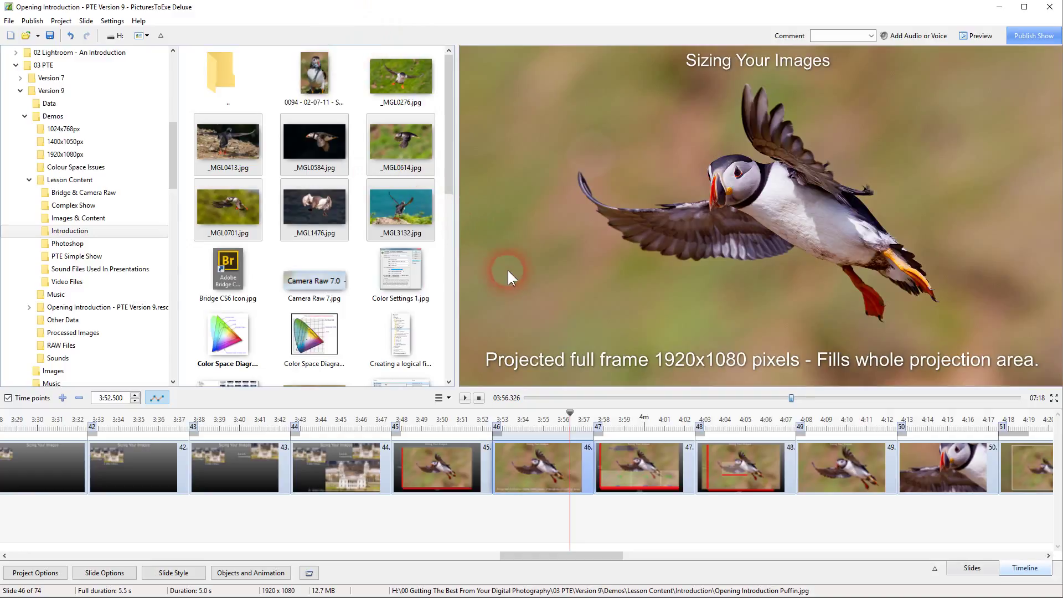